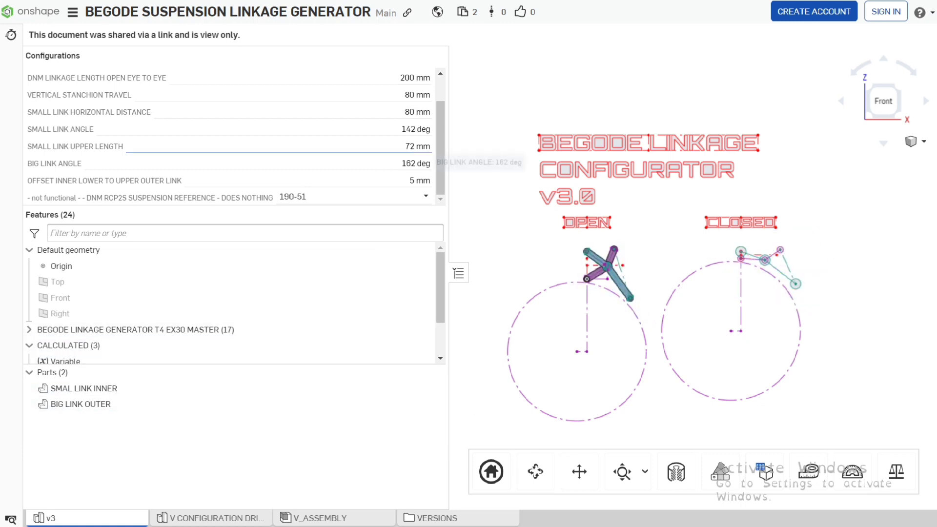
# Step: Pick the full custom configurable values option from the configuration presets, then reopen the preset list
pyautogui.scroll(2, 293, 136)
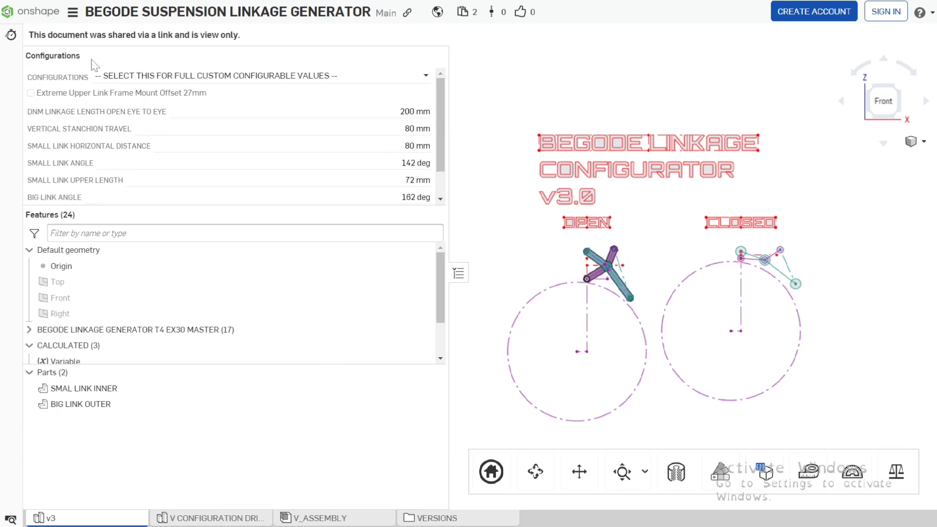
pyautogui.click(216, 80)
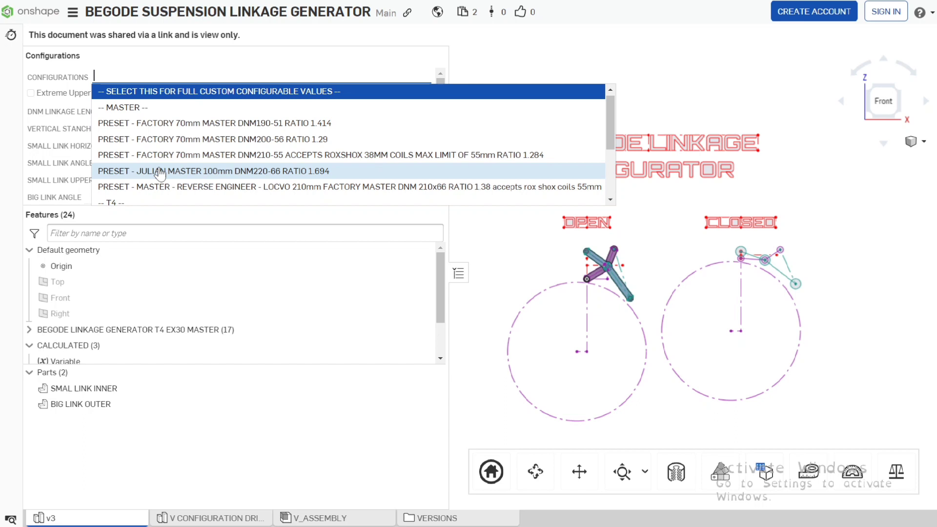
pyautogui.scroll(-2, 128, 113)
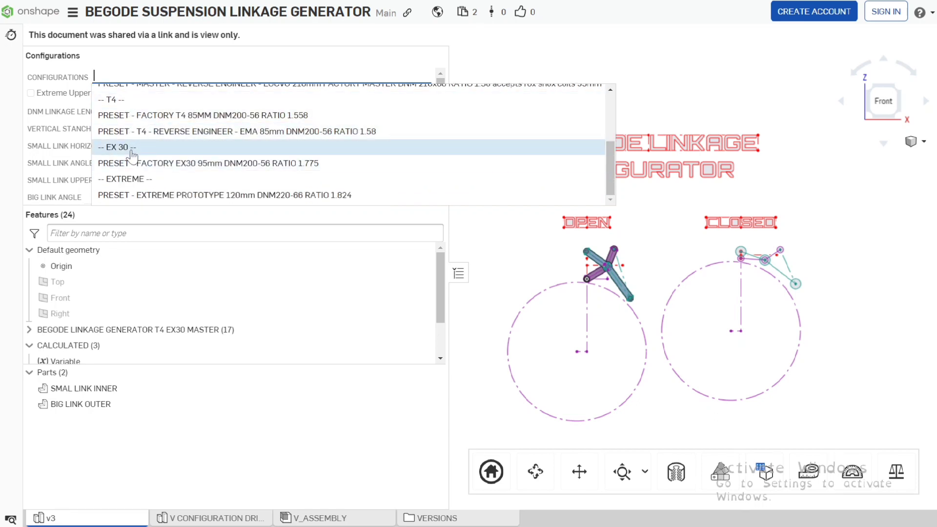
pyautogui.scroll(4, 247, 157)
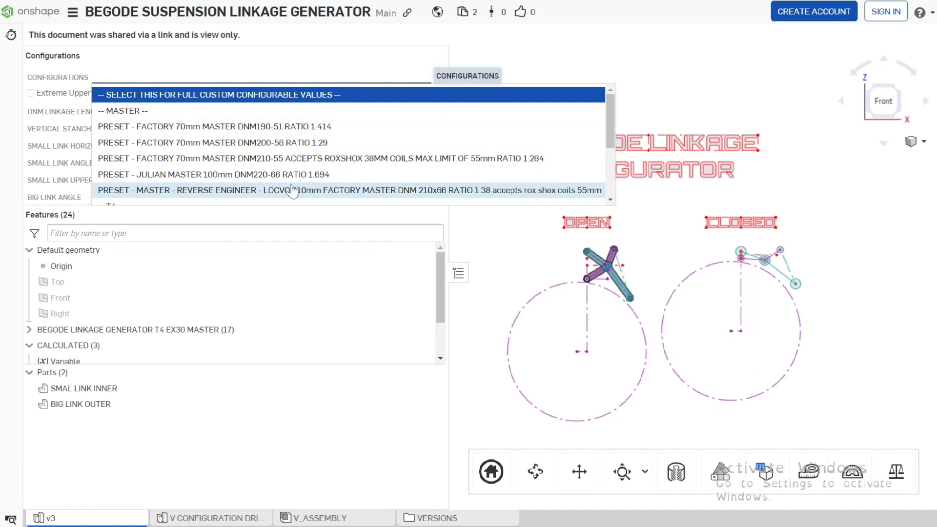
pyautogui.press('Return')
pyautogui.press('Tab')
pyautogui.press('Tab')
pyautogui.press('Tab')
pyautogui.press('Tab')
pyautogui.press('Tab')
pyautogui.press('Tab')
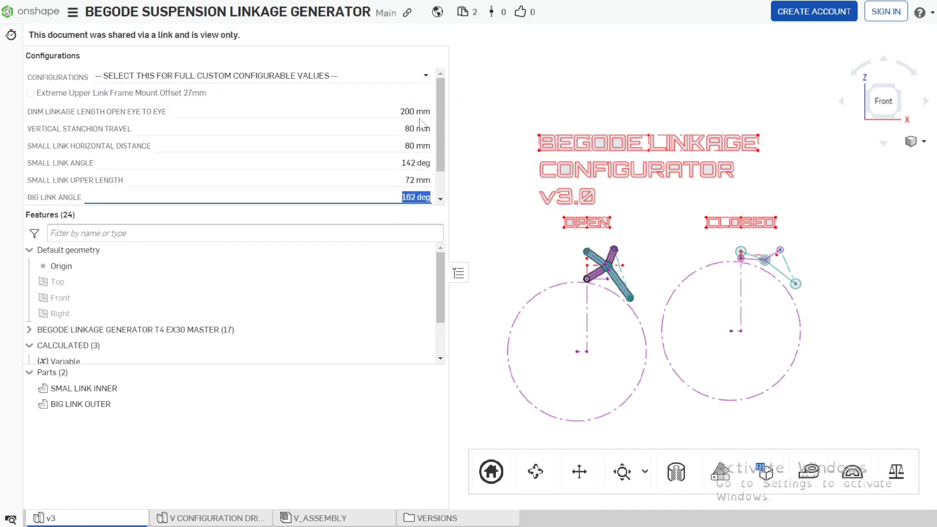
pyautogui.click(317, 78)
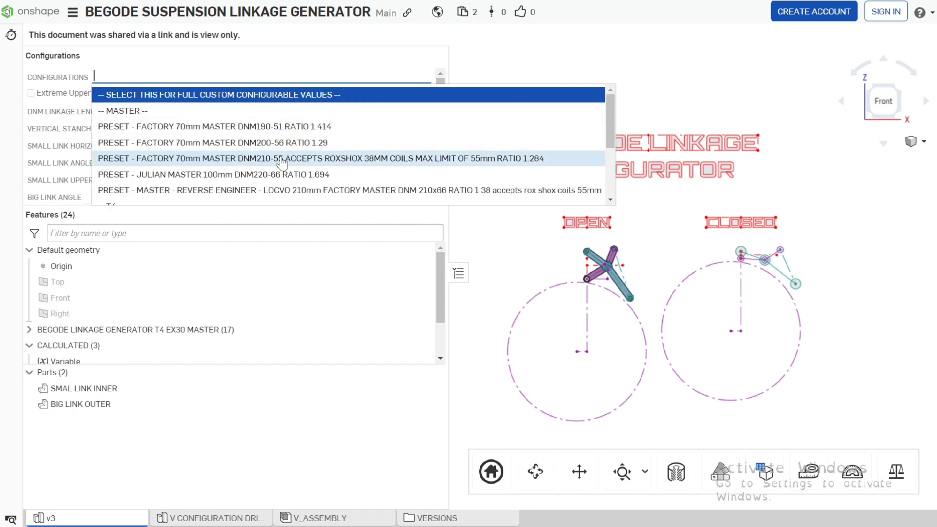
pyautogui.click(177, 167)
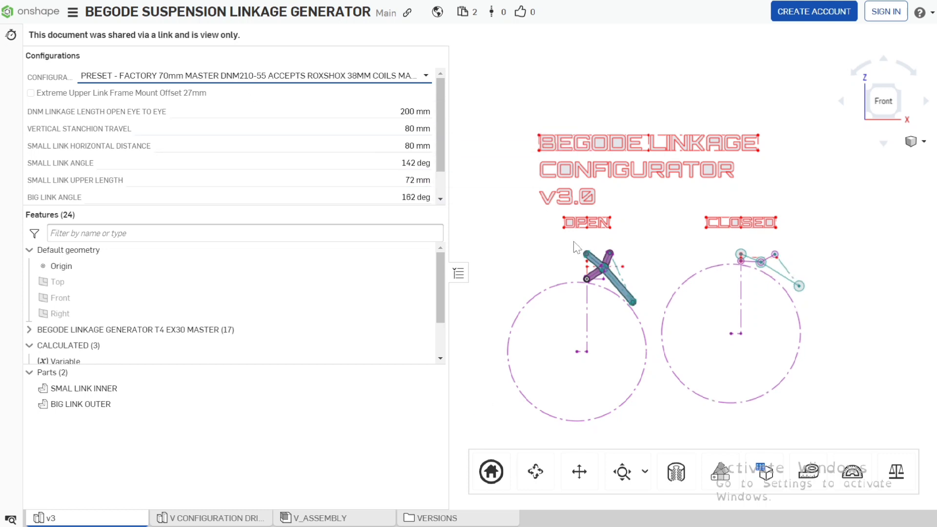
pyautogui.moveTo(574, 242); pyautogui.dragTo(647, 319)
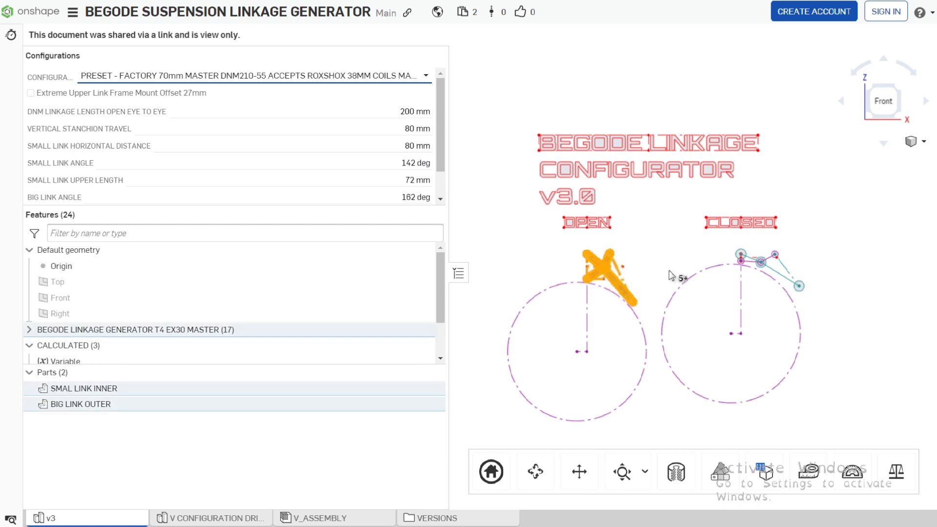
pyautogui.click(671, 275)
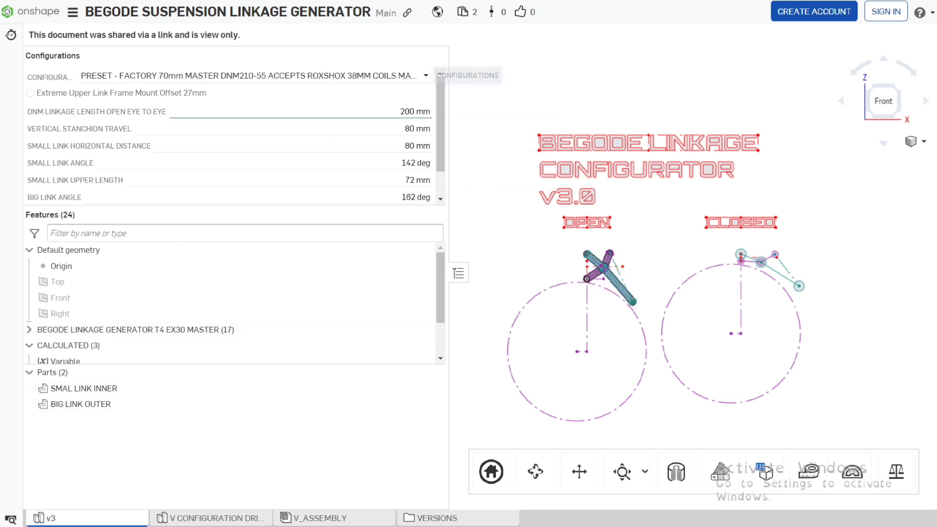
pyautogui.scroll(3, 659, 275)
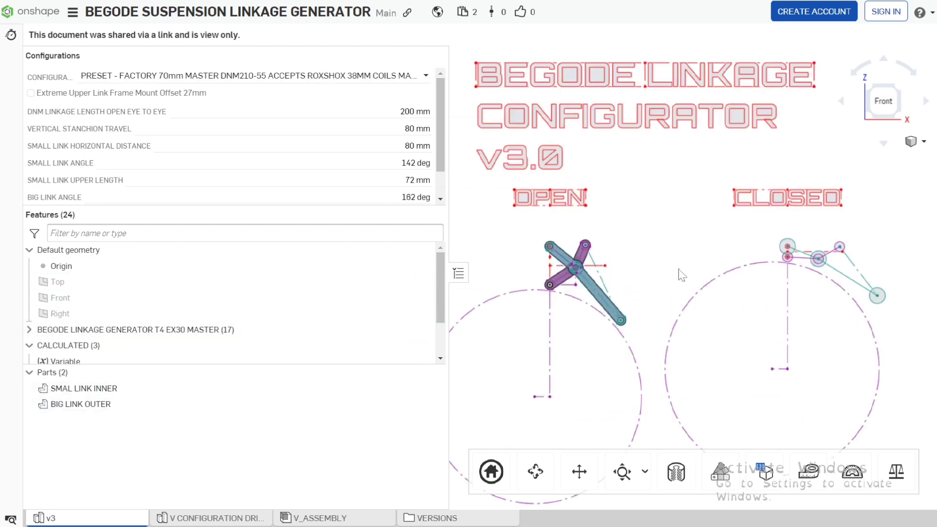
# Step: Apply the PRESET - EXTREME PROTOTYPE 120mm DNM220-66 RATIO 1.824 configuration
pyautogui.click(312, 76)
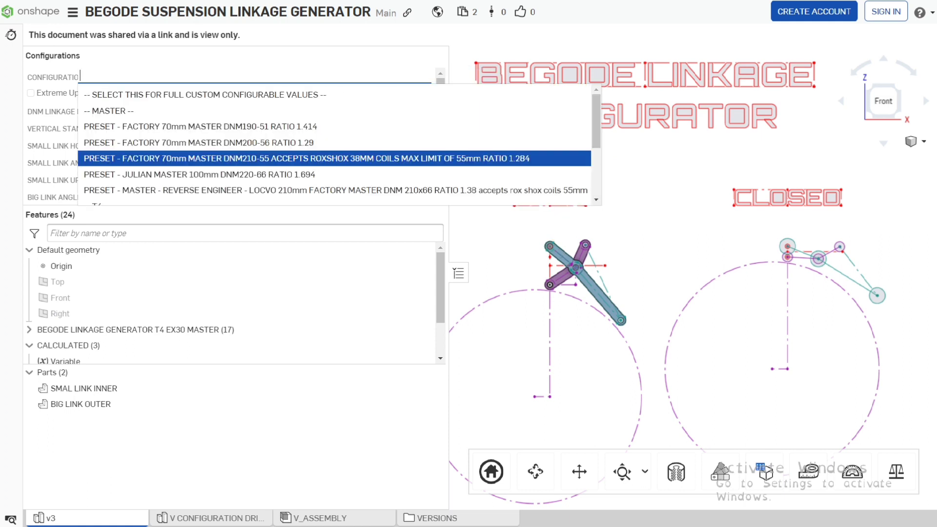
pyautogui.scroll(-3, 356, 185)
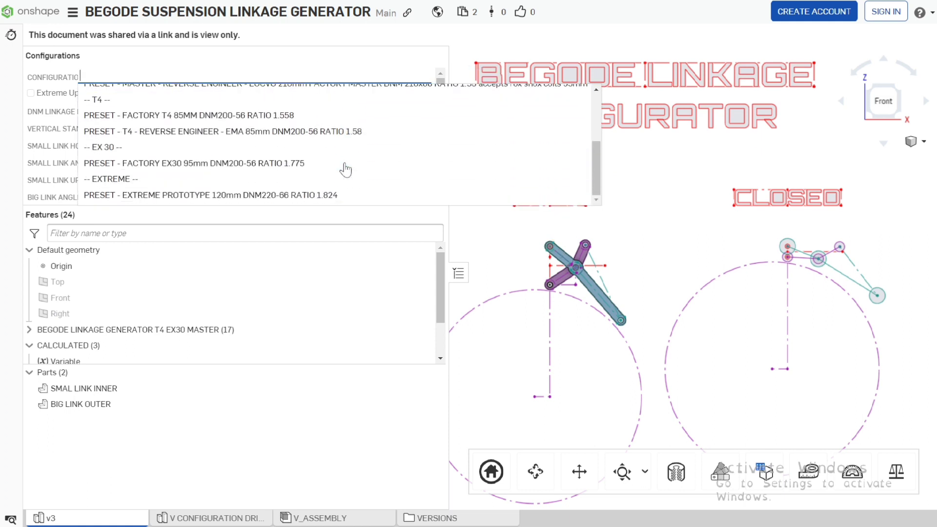
pyautogui.click(342, 192)
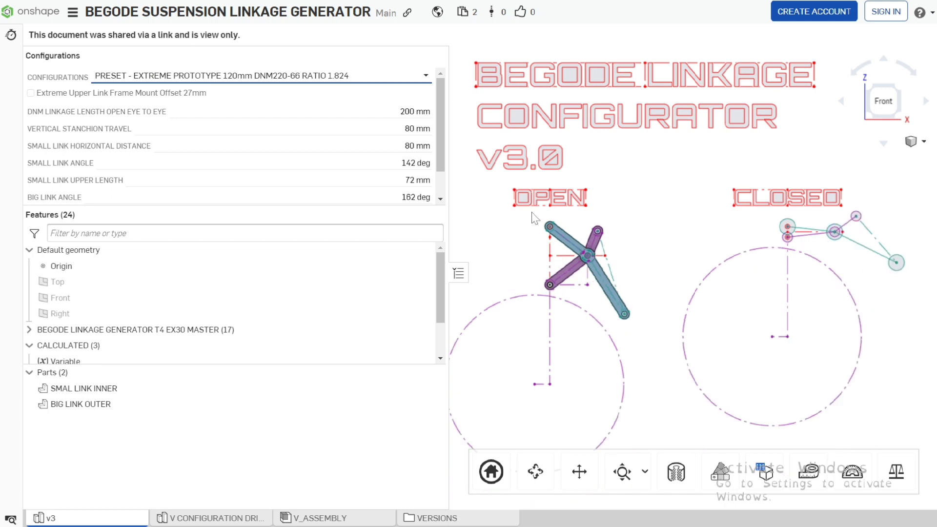
# Step: Measure points on the OPEN linkage and the closed eye-to-eye line, reading 154.208 mm
pyautogui.moveTo(534, 217); pyautogui.dragTo(644, 332)
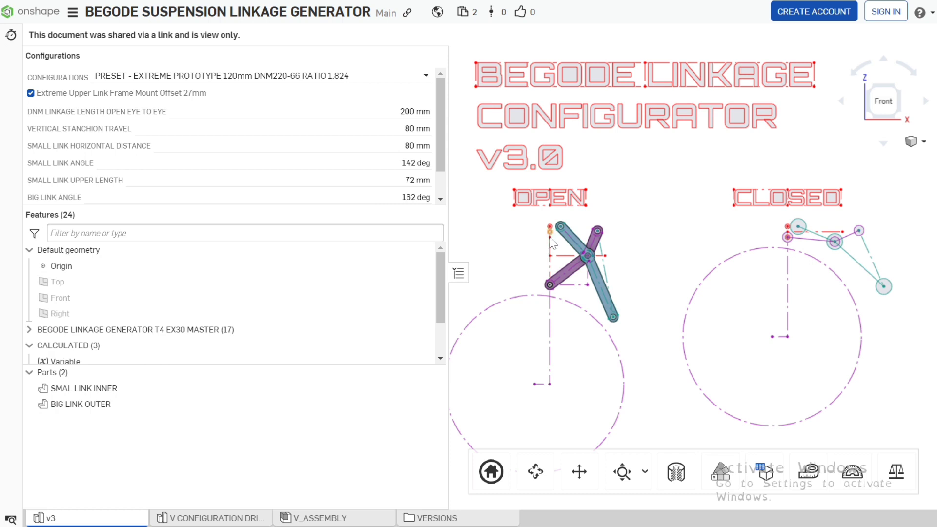
pyautogui.click(550, 238)
pyautogui.click(551, 285)
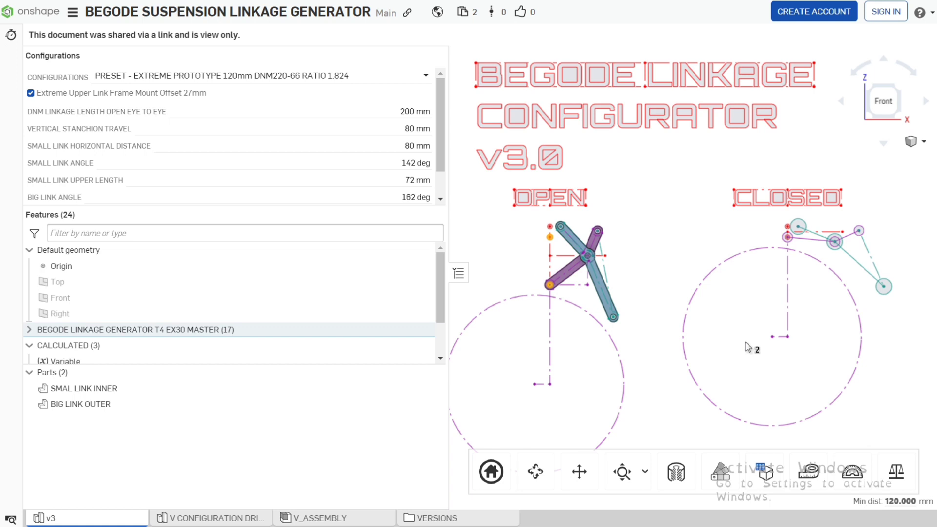
pyautogui.click(537, 250)
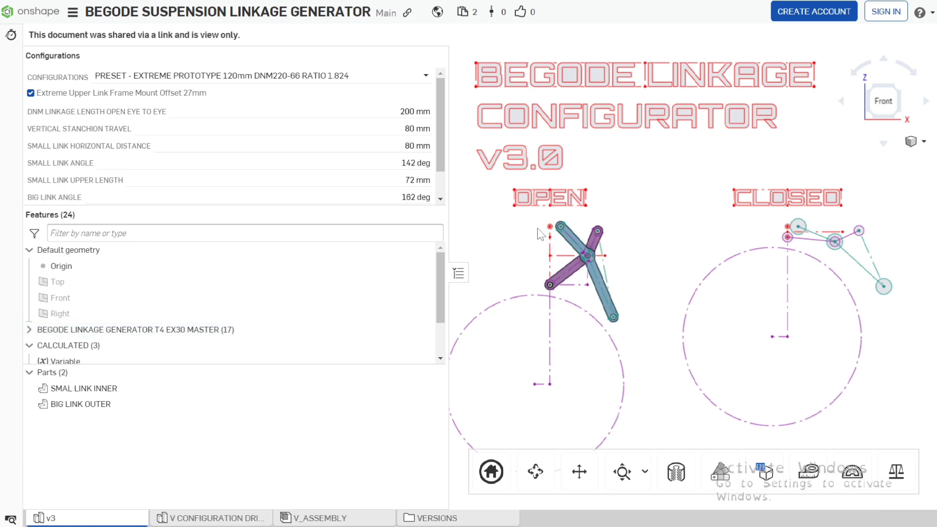
pyautogui.moveTo(536, 216)
pyautogui.mouseDown()
pyautogui.moveTo(632, 345)
pyautogui.moveTo(629, 335)
pyautogui.mouseUp()
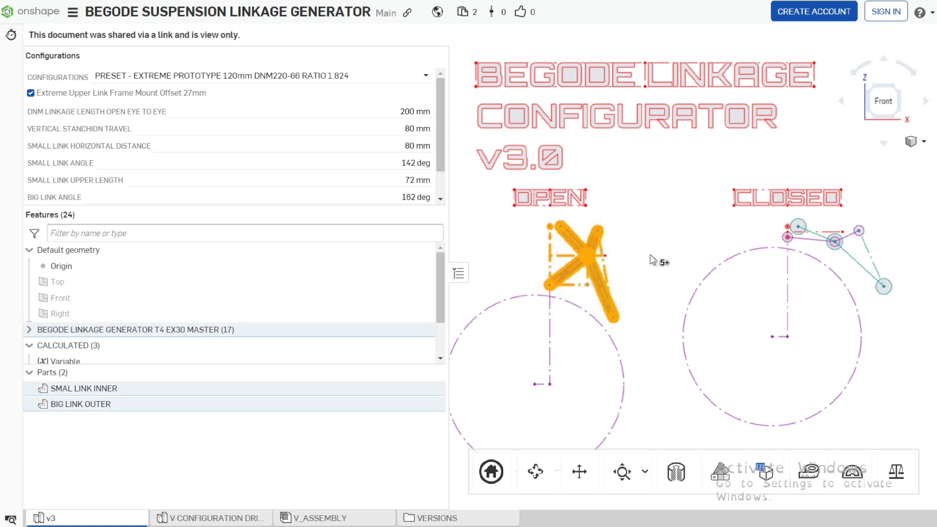
pyautogui.click(651, 254)
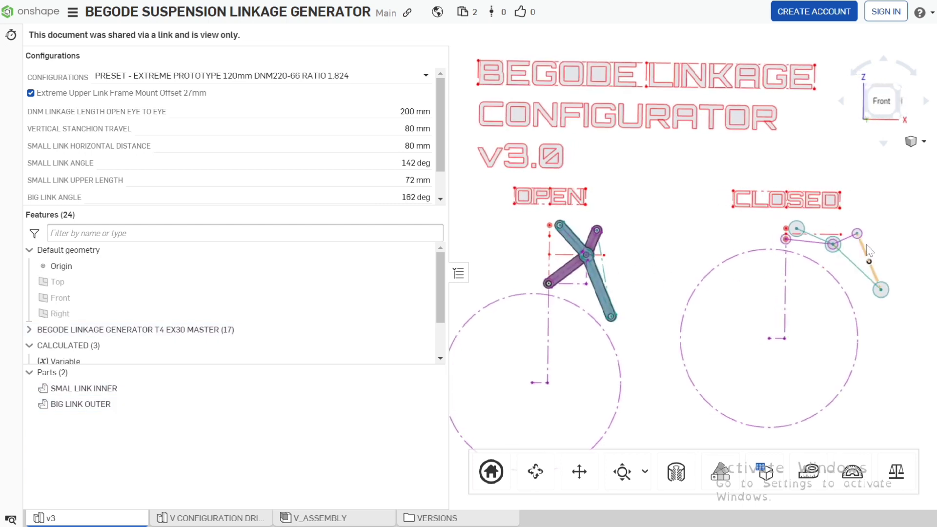
pyautogui.click(867, 248)
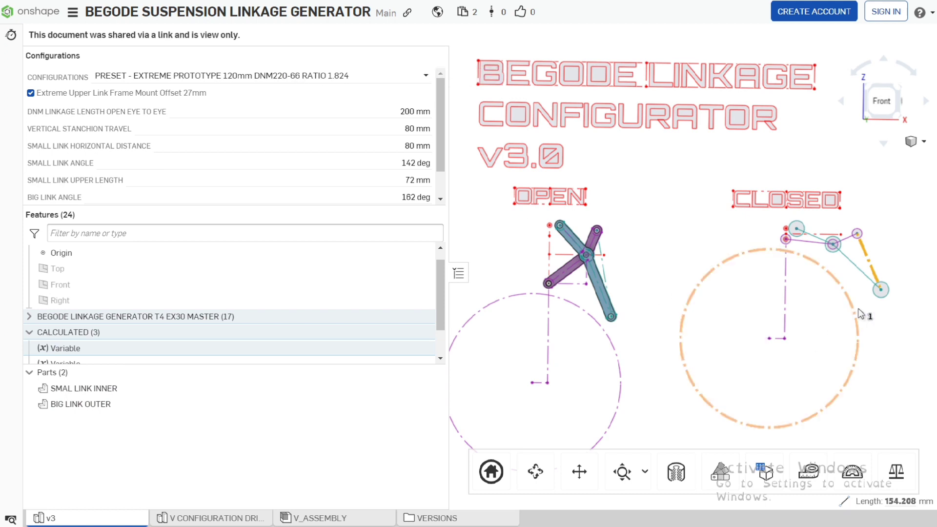
pyautogui.moveTo(885, 504); pyautogui.dragTo(915, 509)
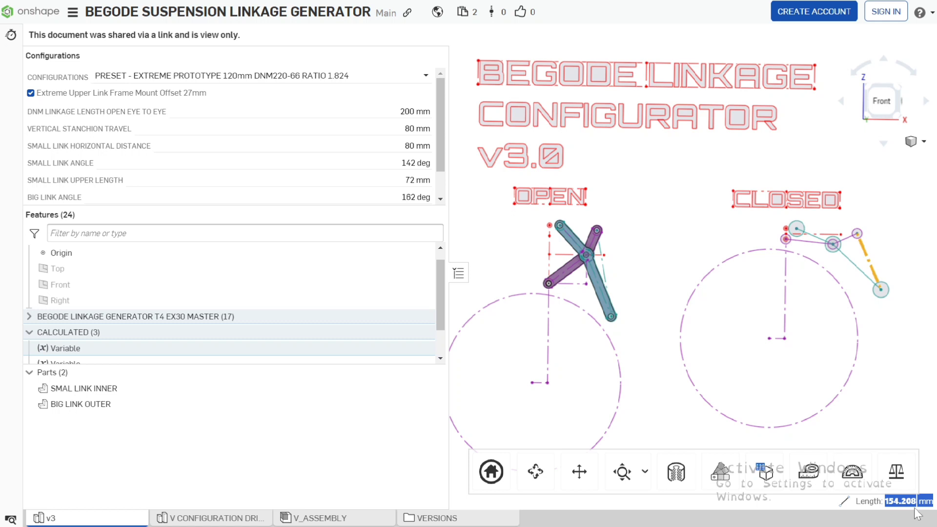
# Step: Review the three CALCULATED variable rows, then go to the SIGN IN page
pyautogui.click(689, 250)
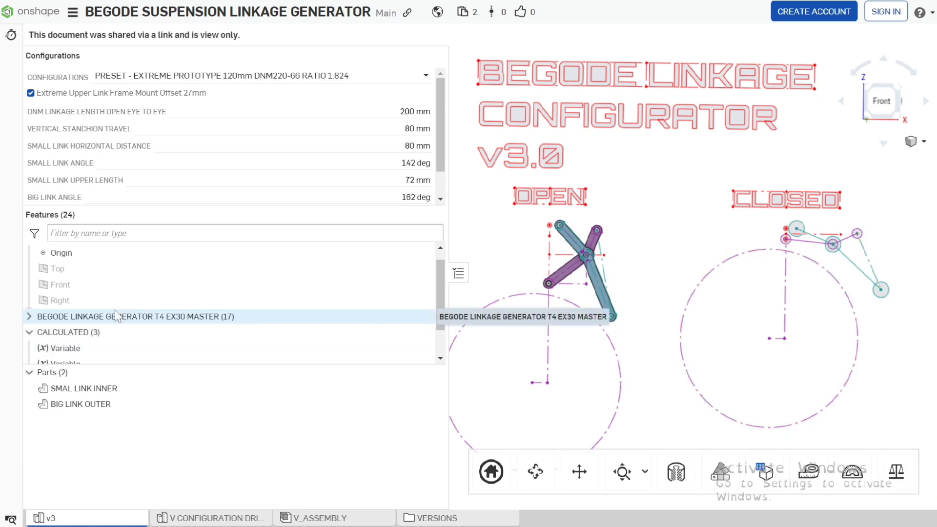
pyautogui.scroll(-1, 67, 306)
pyautogui.click(67, 308)
pyautogui.keyDown('shift'); pyautogui.click(73, 324); pyautogui.keyUp('shift')
pyautogui.keyDown('shift'); pyautogui.click(74, 340); pyautogui.keyUp('shift')
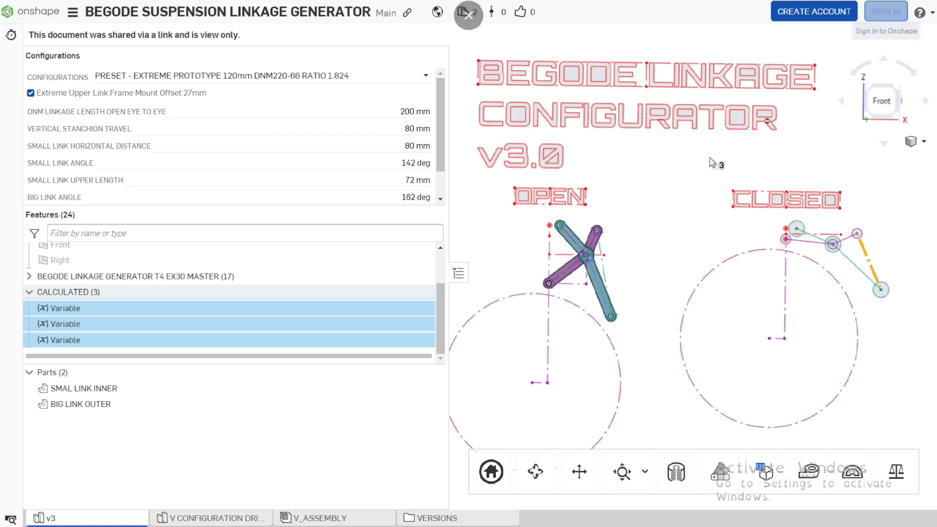
pyautogui.click(714, 189)
pyautogui.click(885, 11)
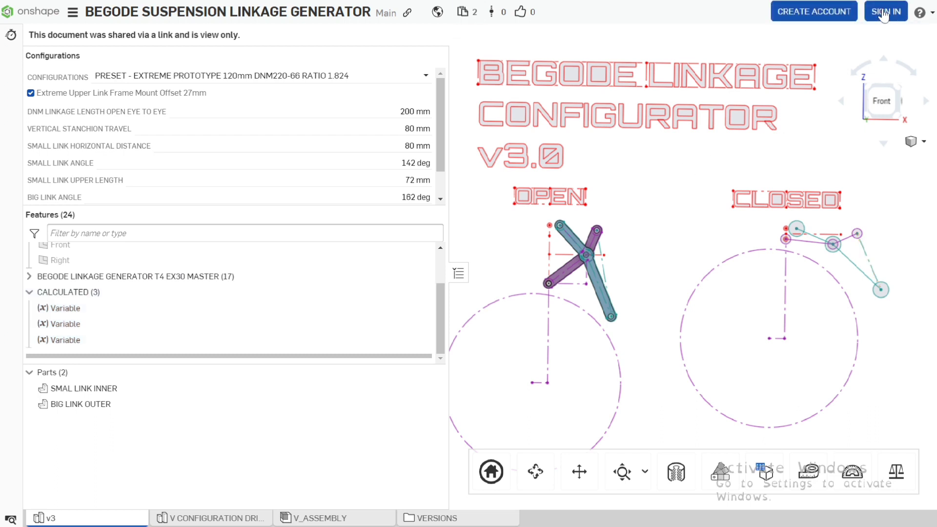
pyautogui.click(399, 178)
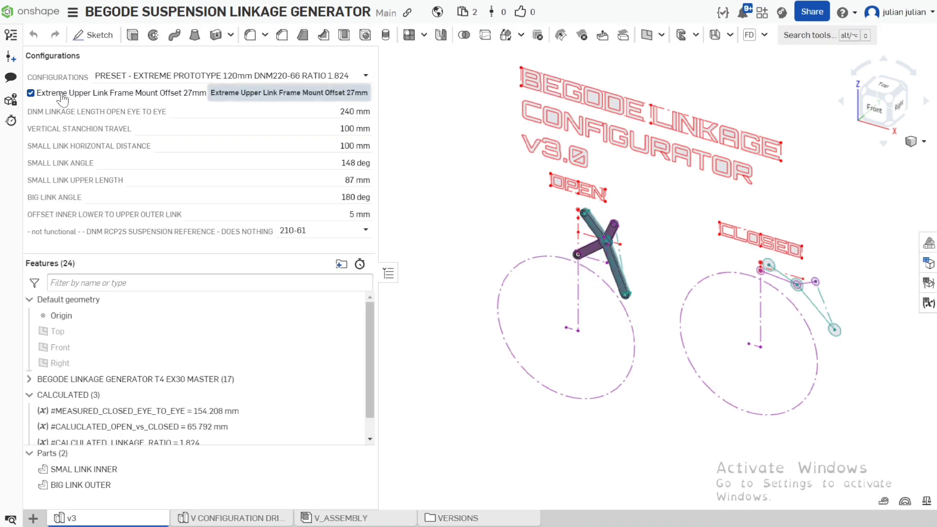
pyautogui.click(874, 109)
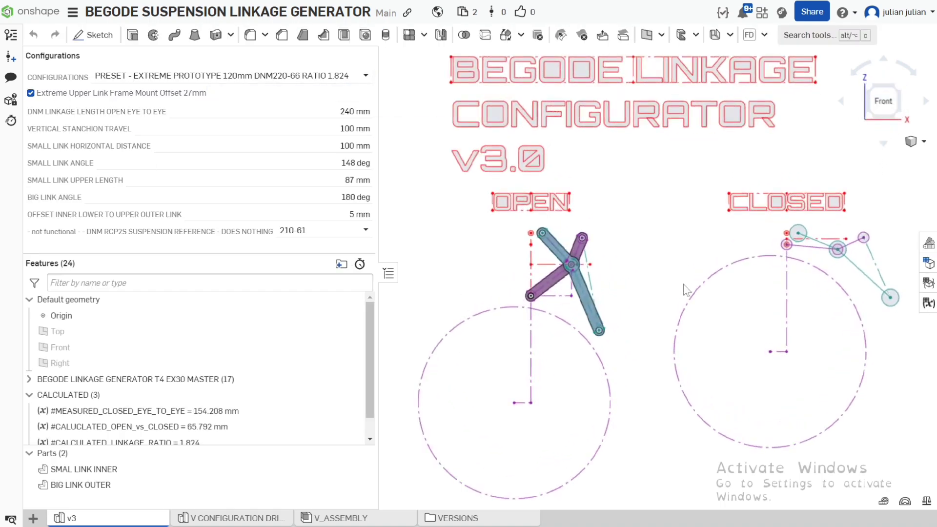
pyautogui.click(875, 256)
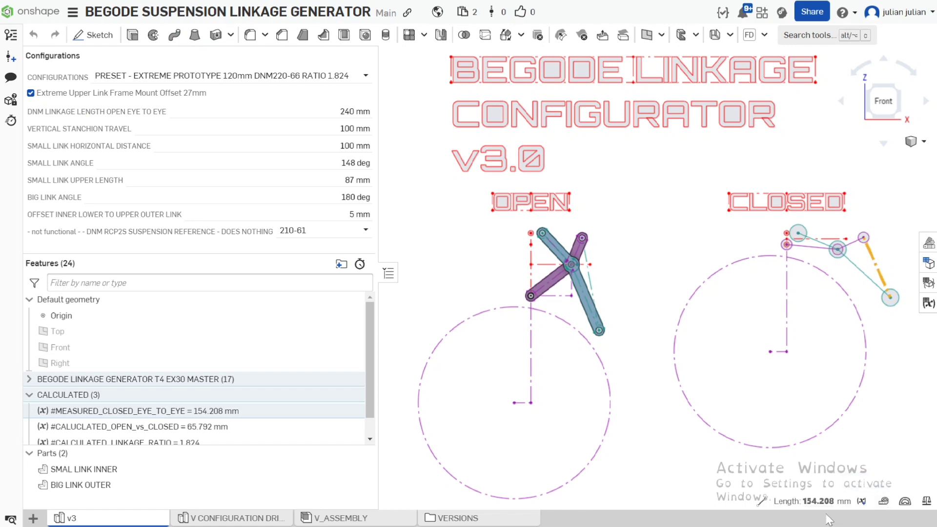
pyautogui.click(813, 501)
pyautogui.scroll(-1, 195, 362)
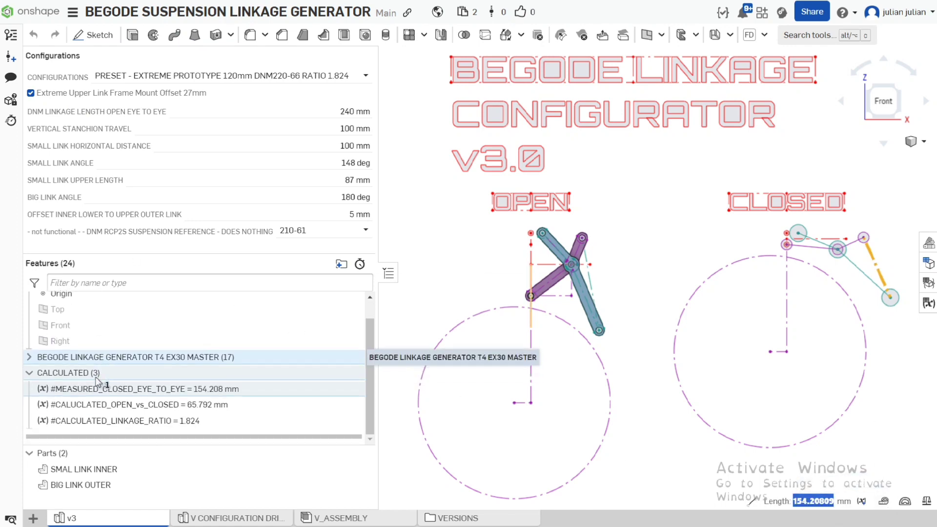
pyautogui.keyDown('shift'); pyautogui.click(288, 405); pyautogui.keyUp('shift')
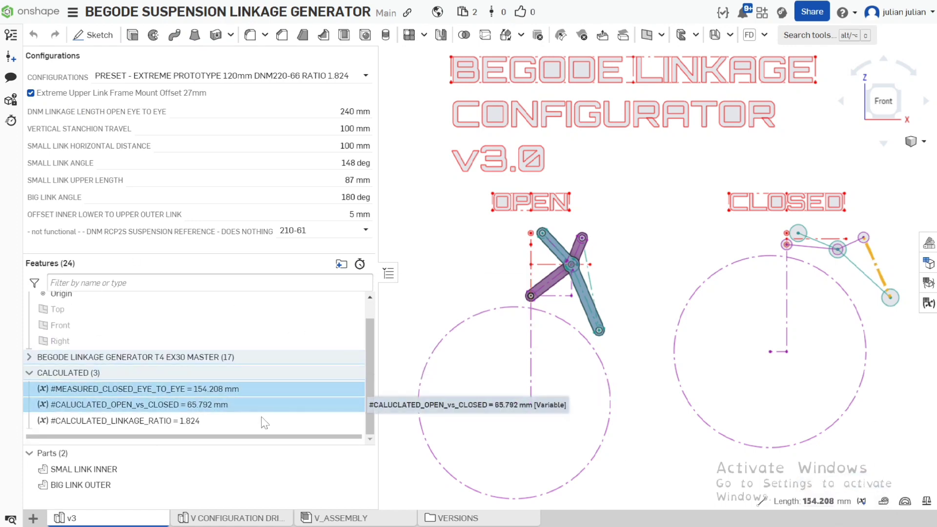
pyautogui.click(456, 273)
pyautogui.click(238, 408)
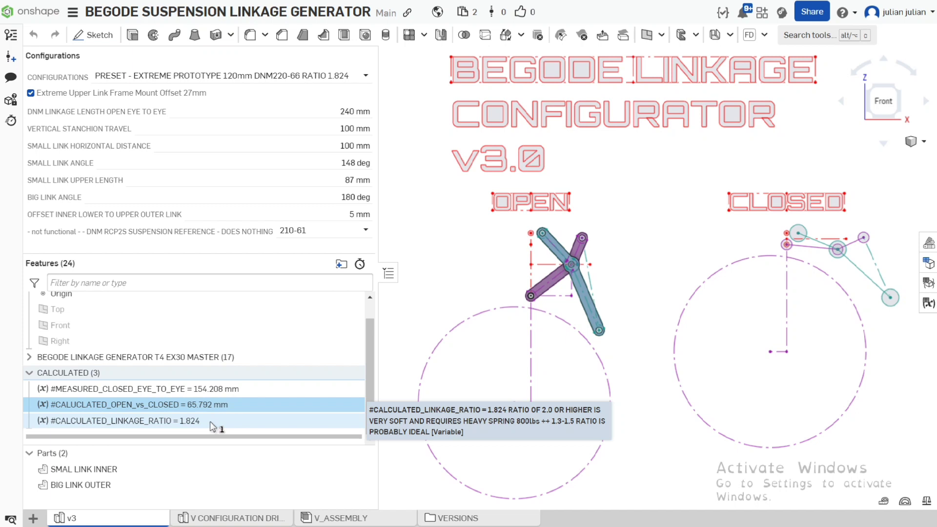
pyautogui.click(545, 263)
pyautogui.click(182, 422)
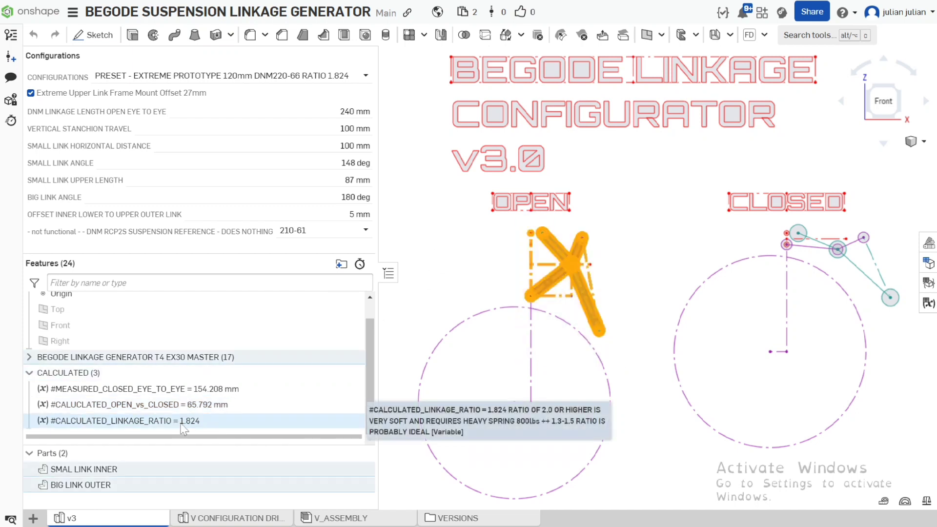
pyautogui.click(409, 320)
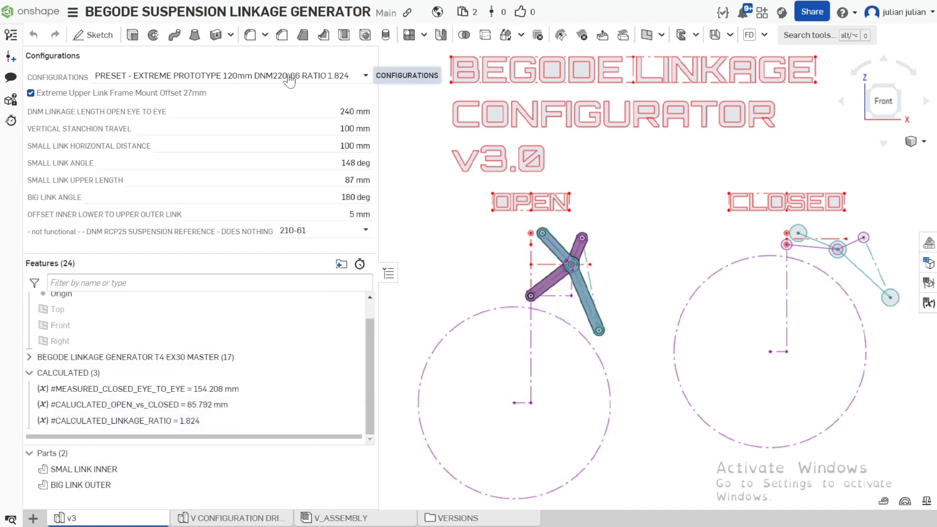
# Step: Apply the 100mm DNM220-66 RATIO 1.694 master preset and measure a sketch distance
pyautogui.click(364, 76)
pyautogui.scroll(2, 292, 193)
pyautogui.scroll(2, 292, 193)
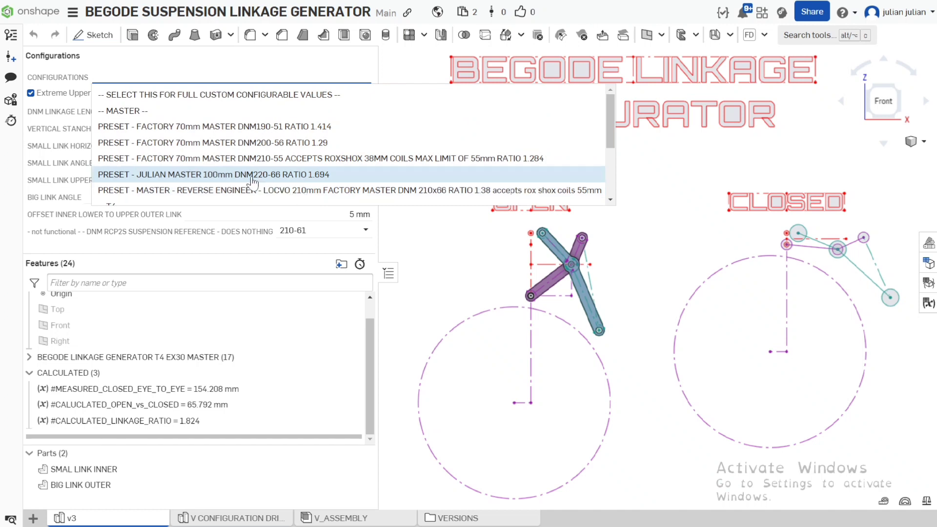
pyautogui.click(207, 176)
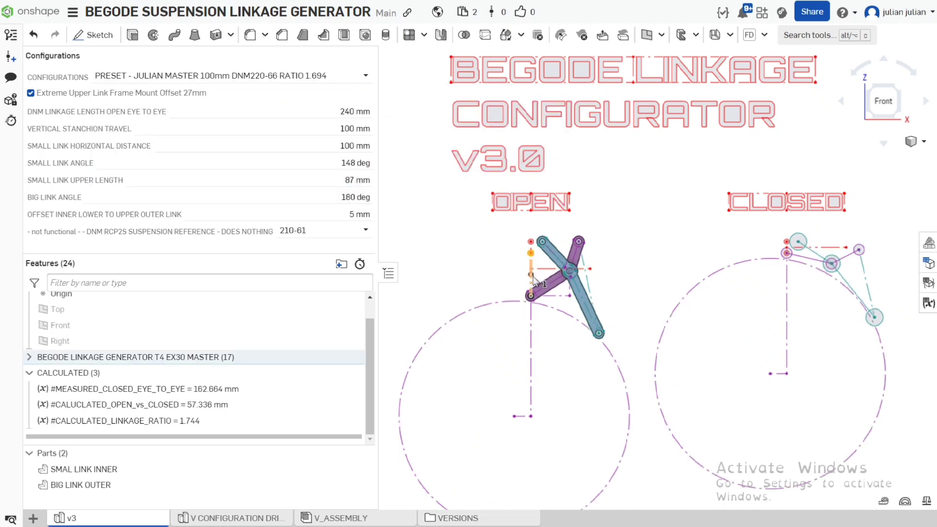
pyautogui.click(532, 296)
pyautogui.doubleClick(826, 495)
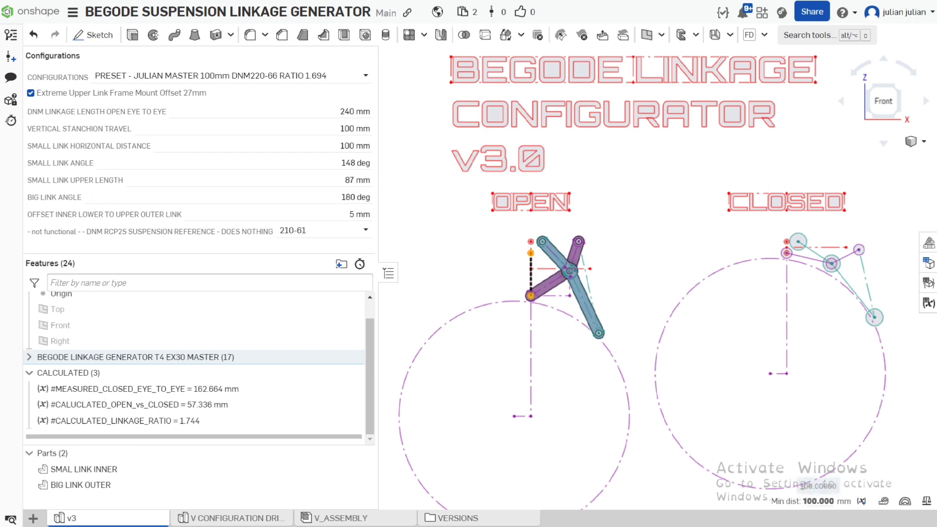
# Step: Turn off the 27mm extreme upper link offset and measure the closed dashed line
pyautogui.click(31, 93)
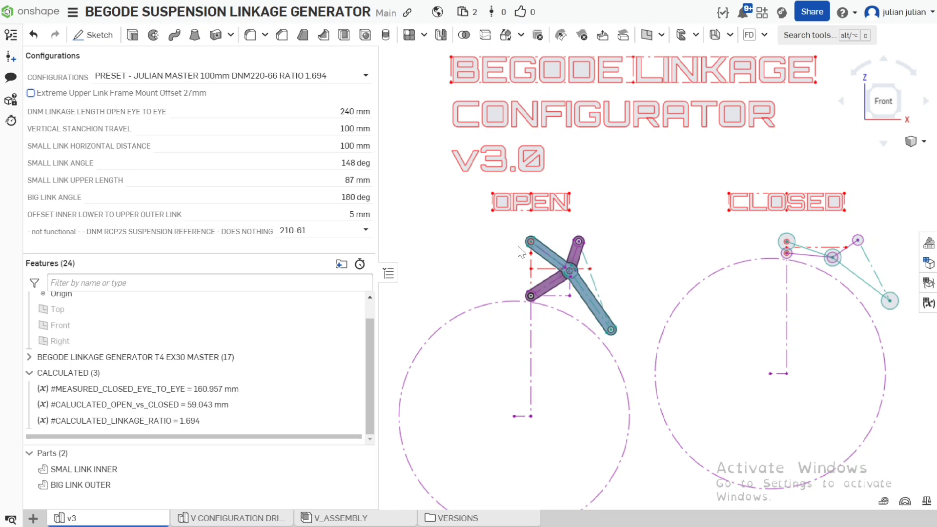
pyautogui.moveTo(519, 231); pyautogui.dragTo(637, 351)
pyautogui.click(870, 258)
# Step: Switch to fully custom values and set the linkage eye-to-eye length to 200 mm
pyautogui.click(276, 77)
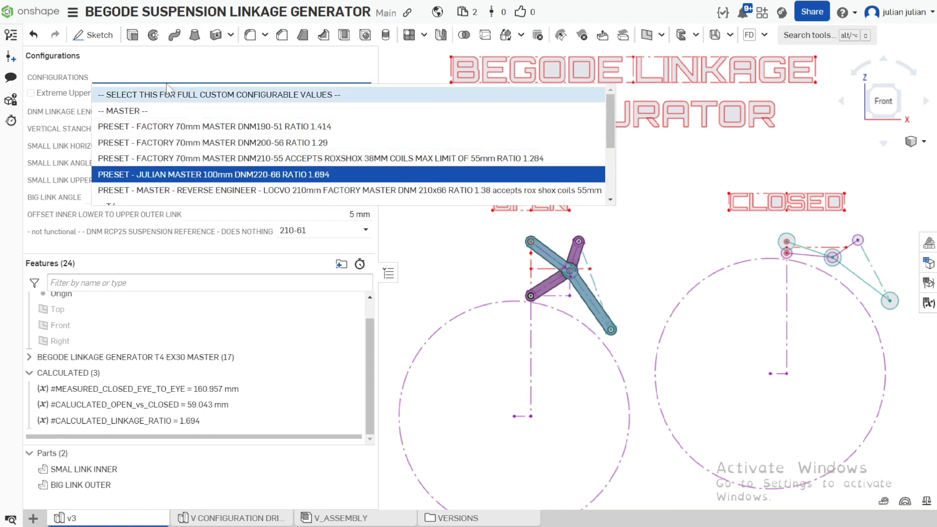
pyautogui.click(134, 96)
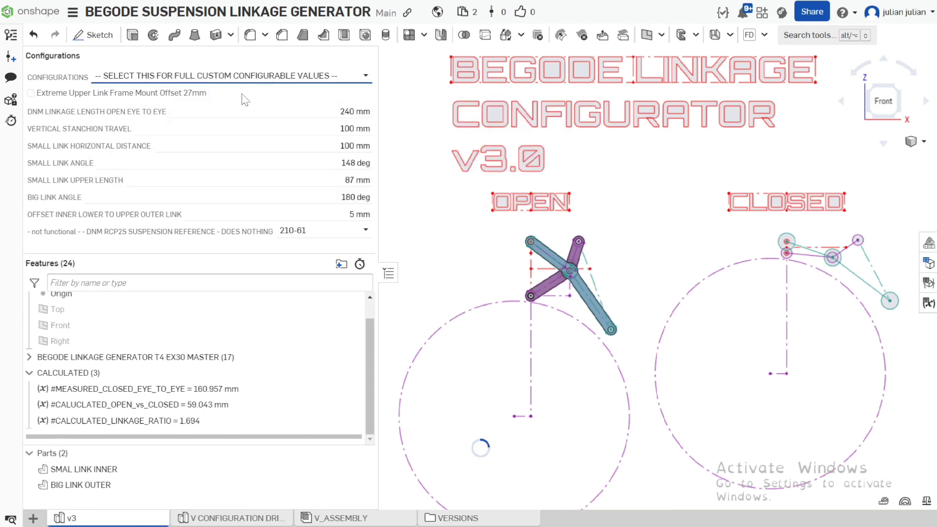
pyautogui.click(356, 146)
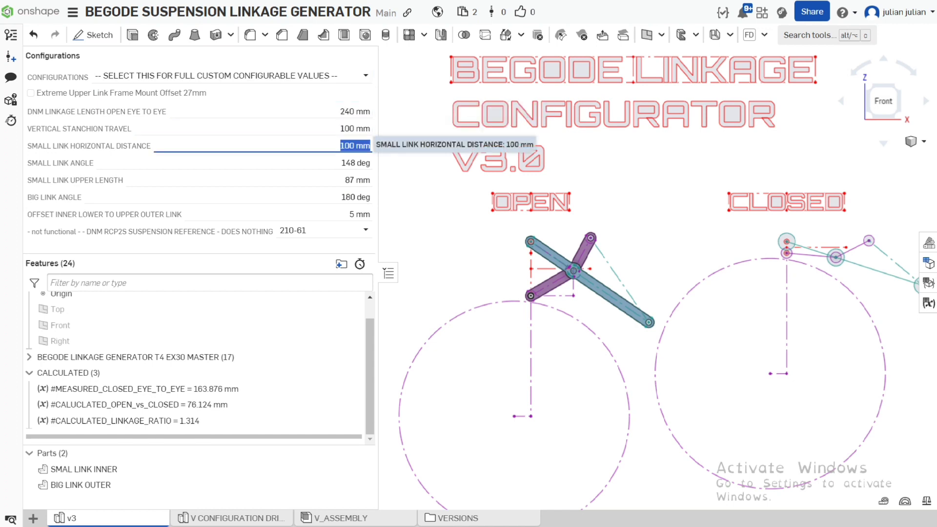
pyautogui.press('Tab')
pyautogui.press('Tab')
pyautogui.press('Tab')
pyautogui.press('Tab')
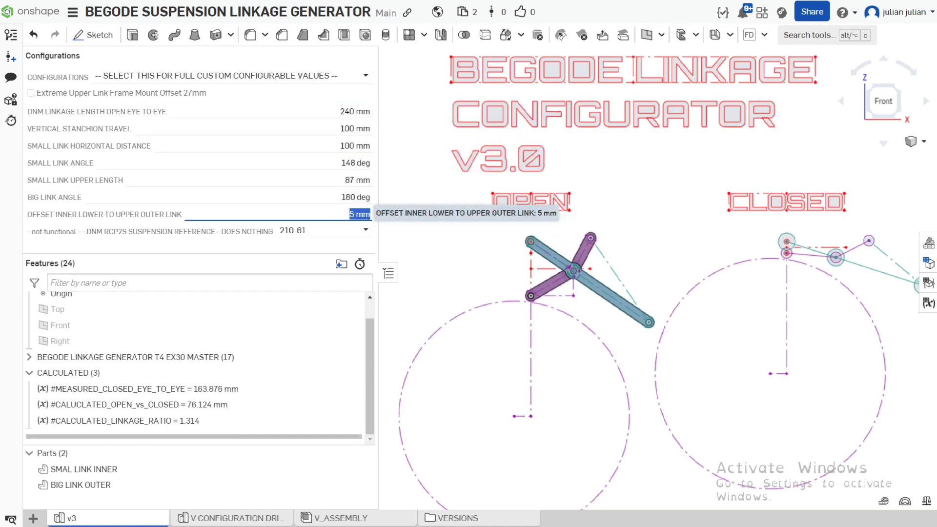
pyautogui.hotkey('shift', 'Tab')
pyautogui.hotkey('shift', 'Tab')
pyautogui.hotkey('shift', 'Tab')
pyautogui.hotkey('shift', 'Tab')
pyautogui.hotkey('shift', 'Tab')
pyautogui.hotkey('shift', 'Tab')
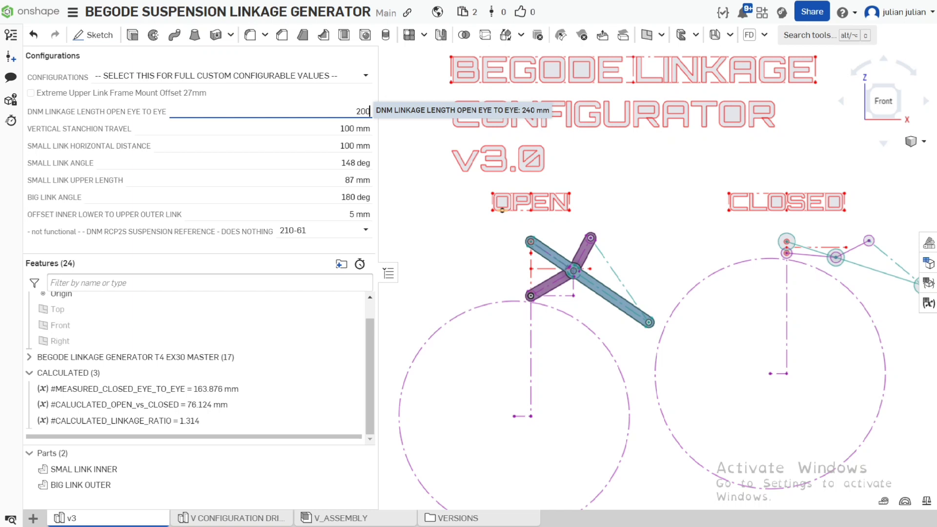
pyautogui.write('200')
pyautogui.press('Return')
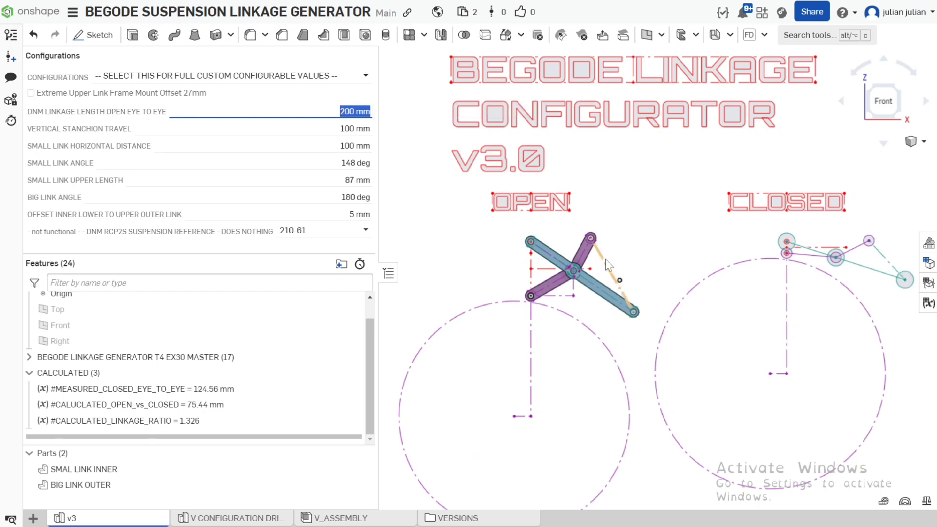
pyautogui.press('Tab')
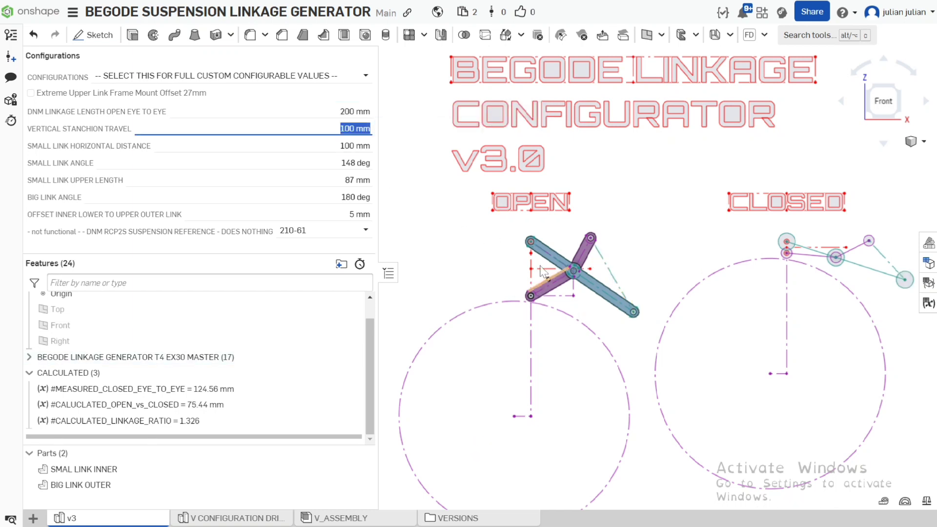
pyautogui.click(531, 259)
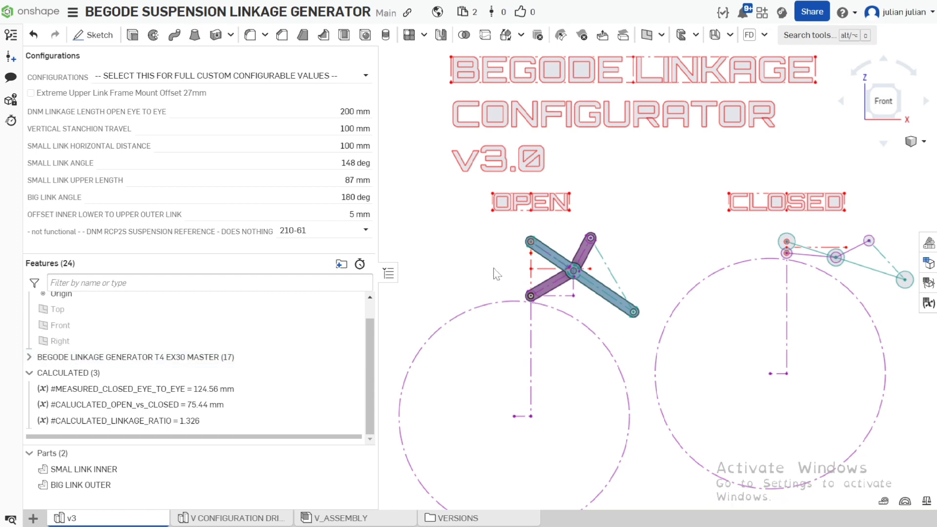
# Step: Apply 70 mm vertical stanchion travel and measure the distance between the left pivots
pyautogui.click(354, 128)
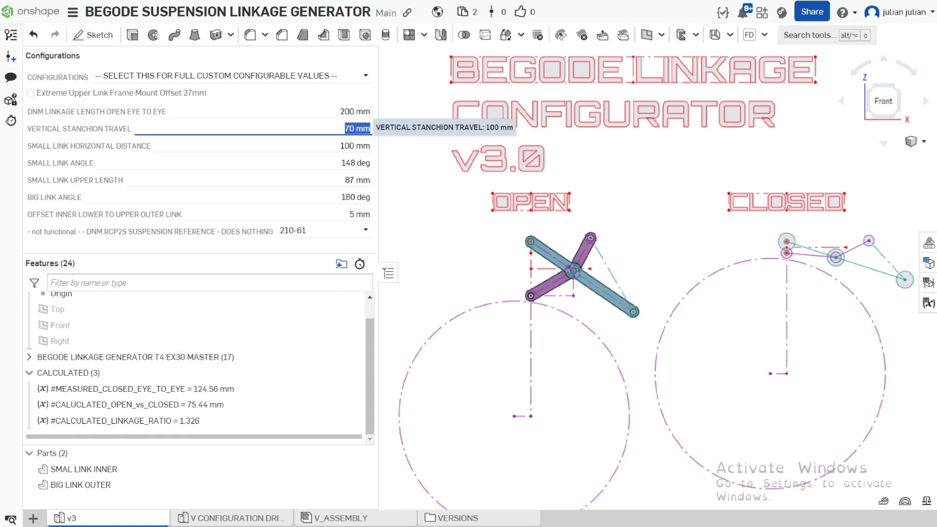
pyautogui.click(532, 261)
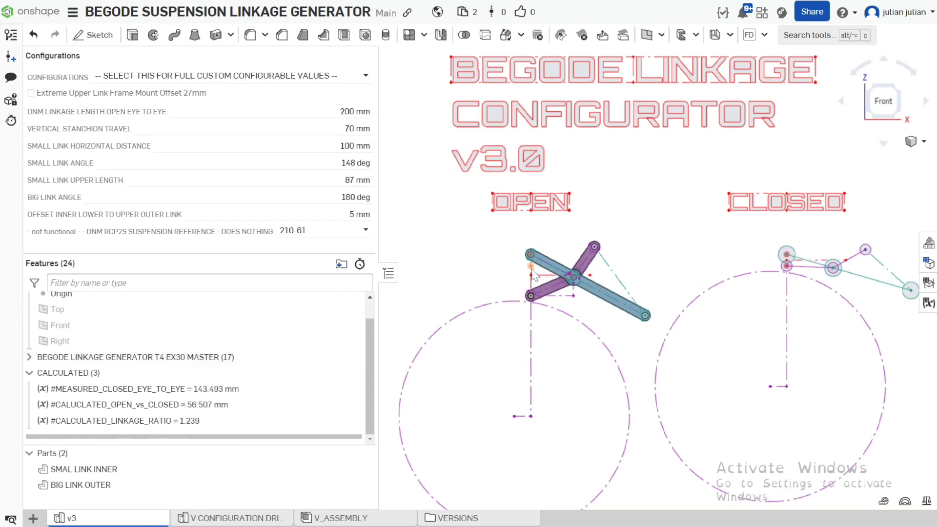
pyautogui.scroll(3, 533, 274)
pyautogui.click(530, 321)
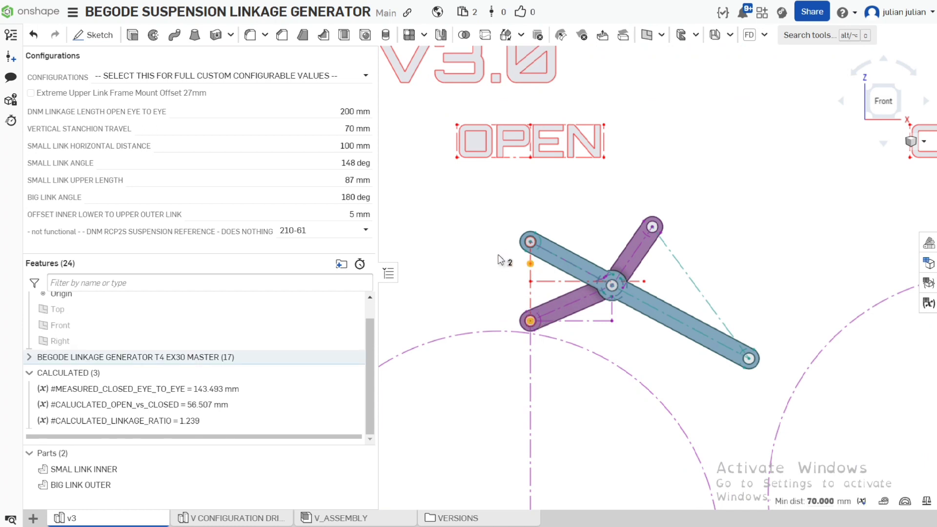
pyautogui.click(477, 277)
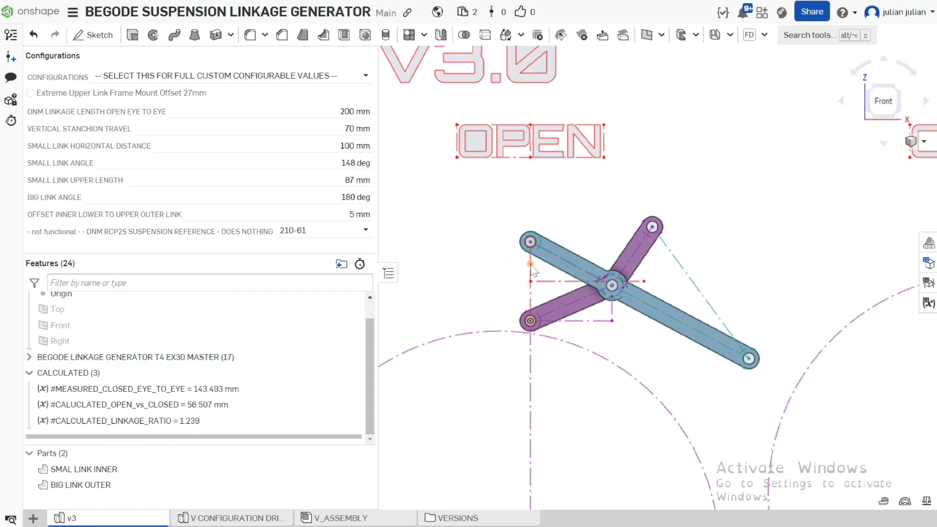
pyautogui.click(531, 242)
pyautogui.click(532, 241)
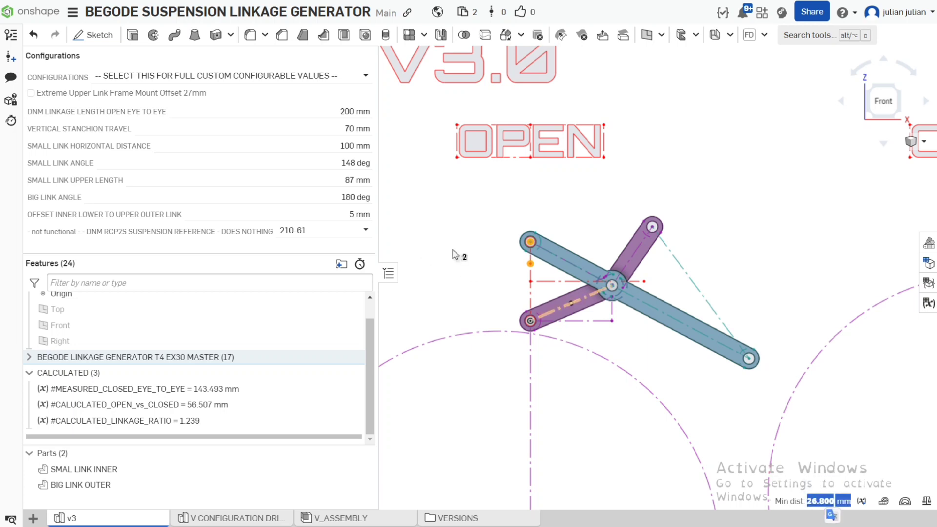
pyautogui.click(459, 230)
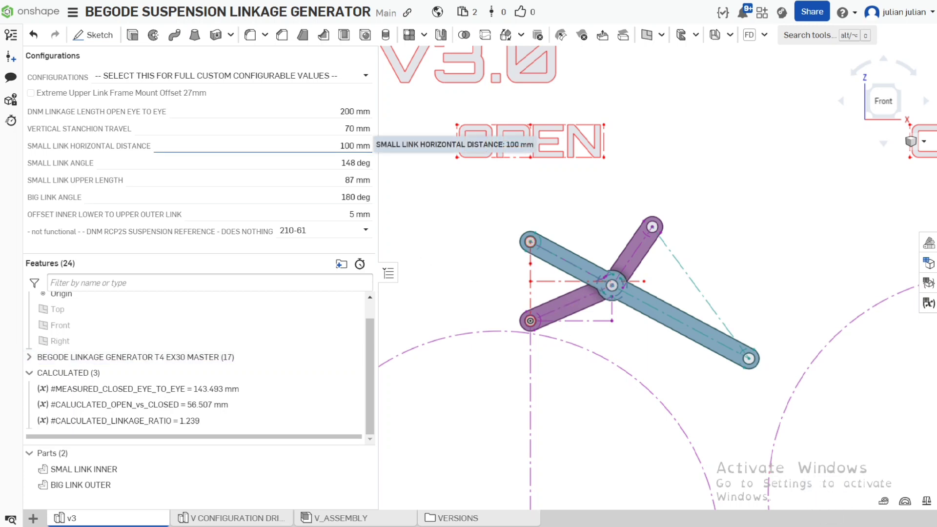
# Step: Set the small link horizontal distance to 70 mm and check the calculated values
pyautogui.click(355, 146)
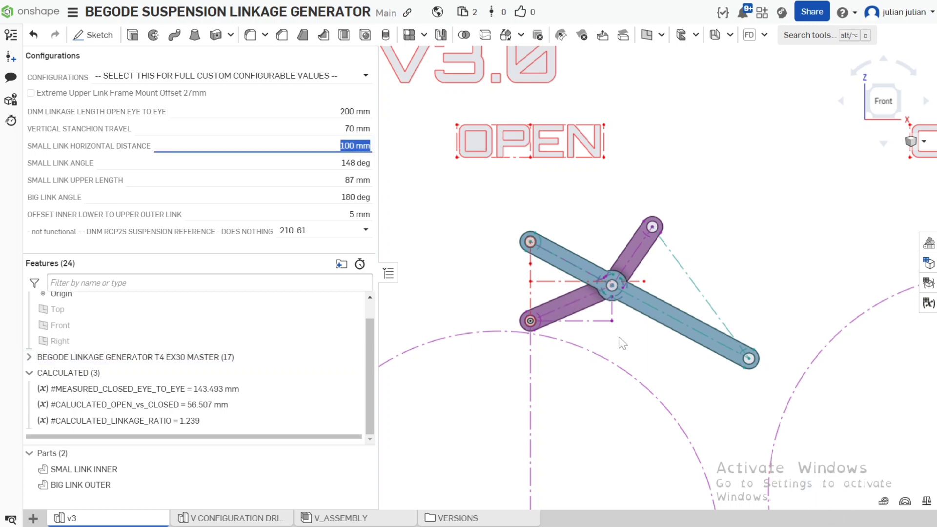
pyautogui.click(595, 322)
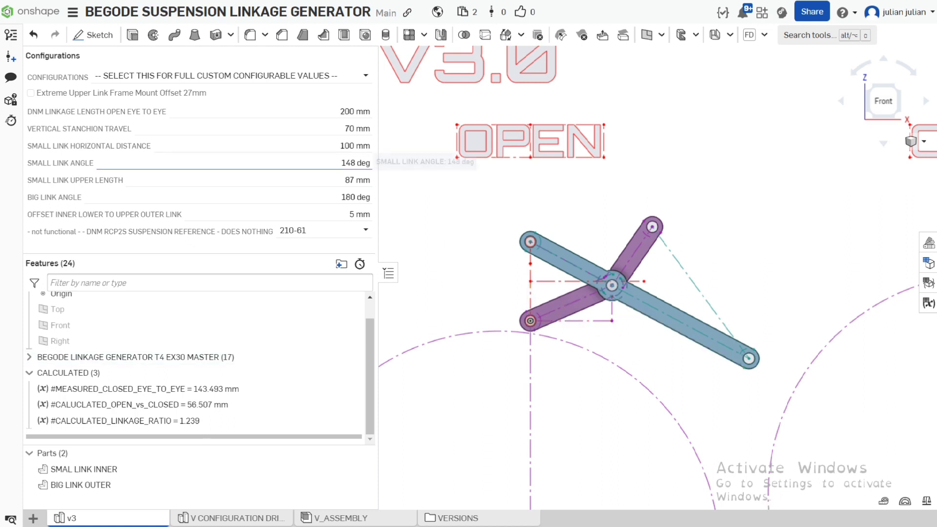
pyautogui.click(355, 146)
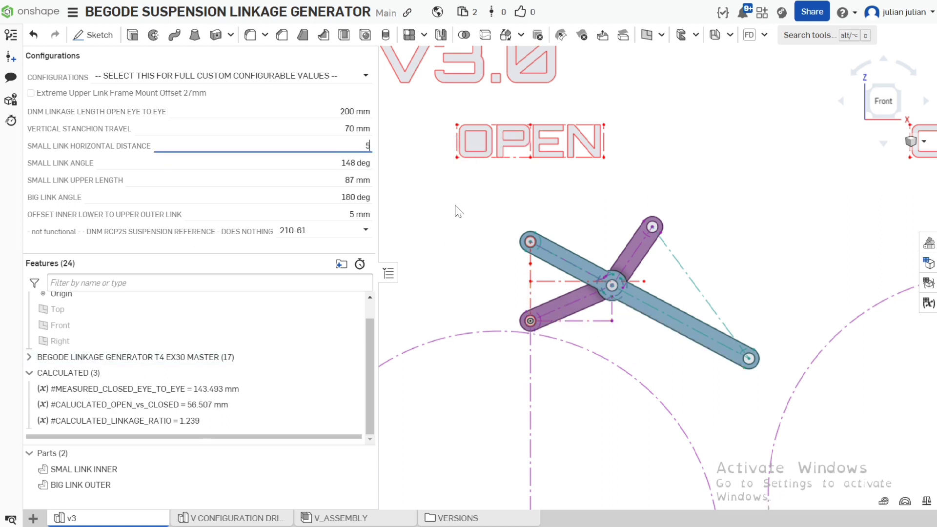
pyautogui.write('70')
pyautogui.press('Return')
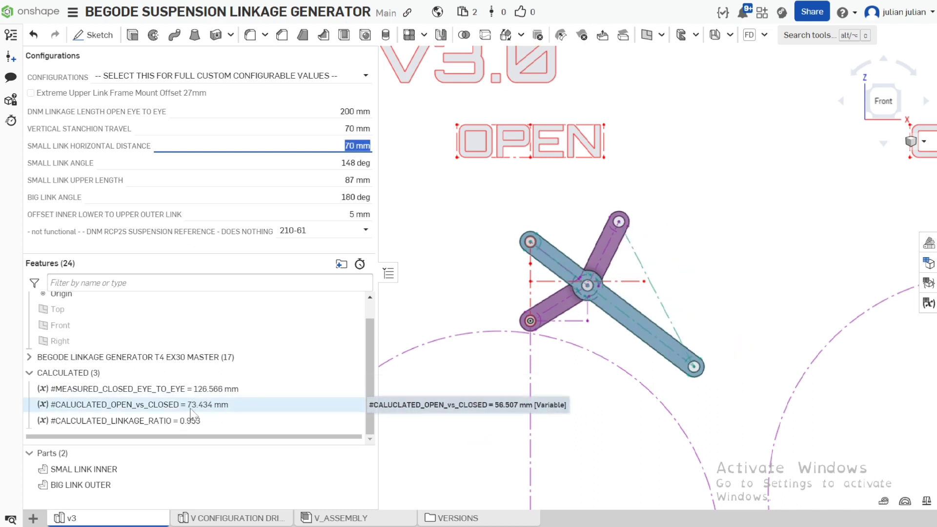
pyautogui.click(190, 409)
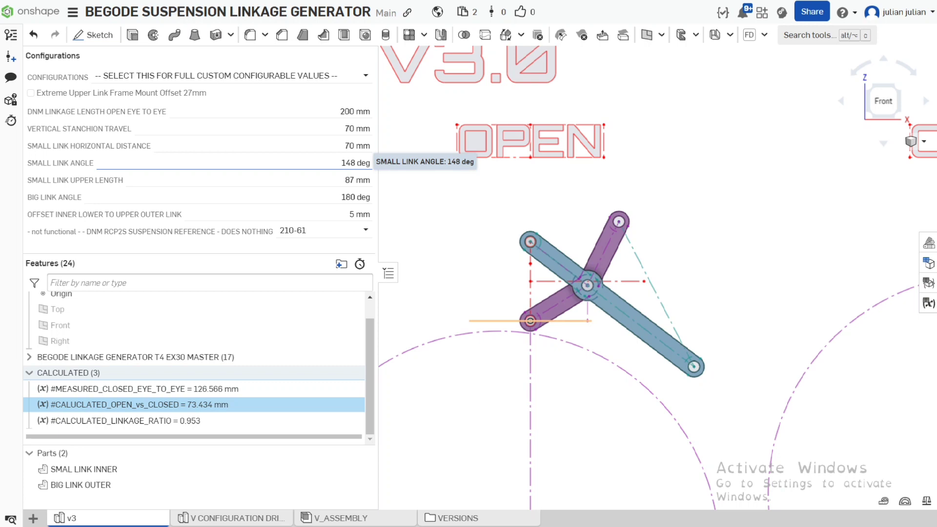
pyautogui.click(693, 257)
pyautogui.click(558, 308)
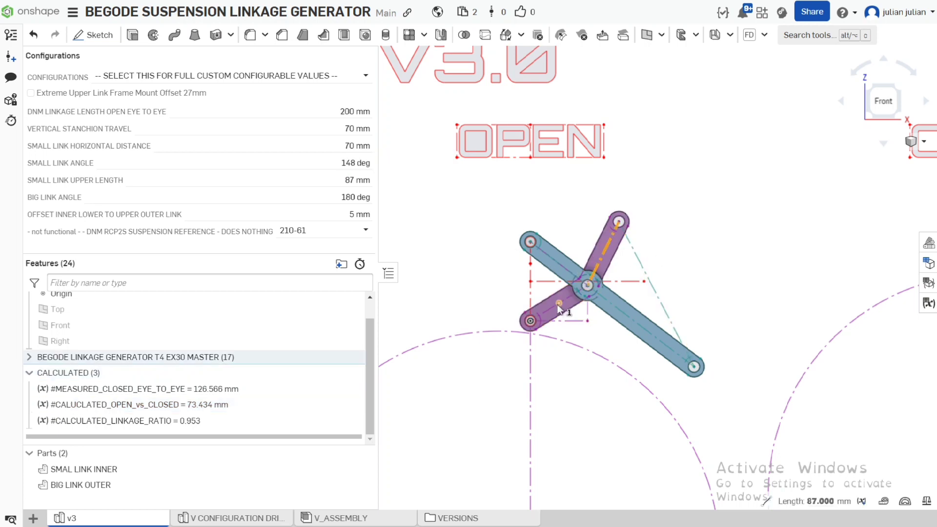
# Step: Apply the 142 deg small link angle and check the small link upper length segment
pyautogui.click(355, 163)
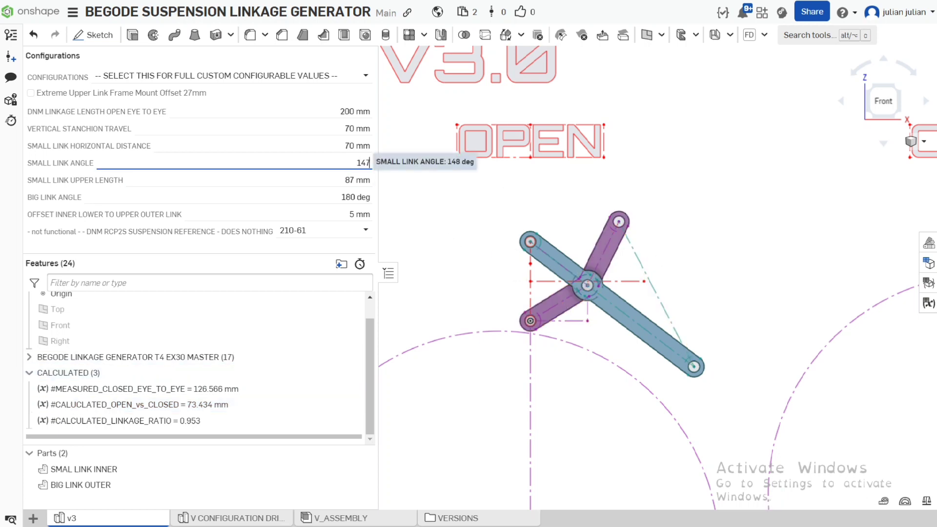
pyautogui.press('Return')
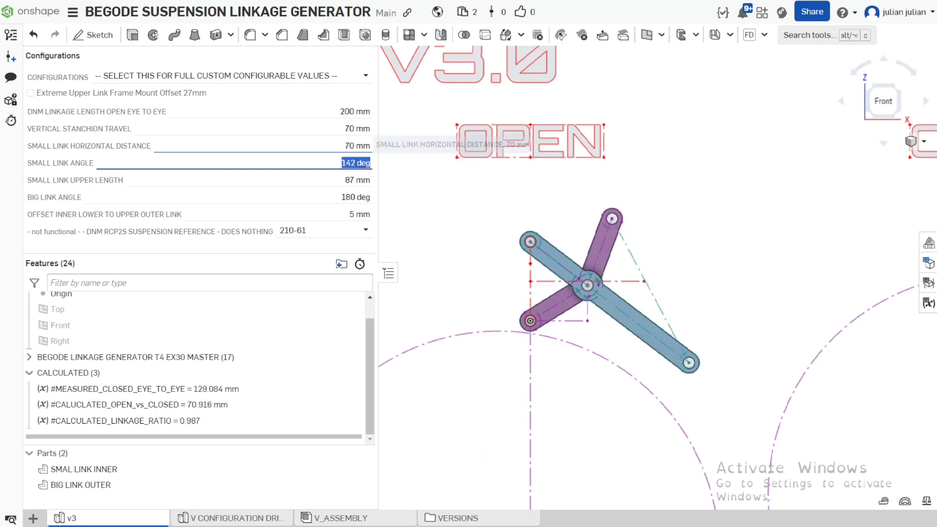
pyautogui.click(359, 180)
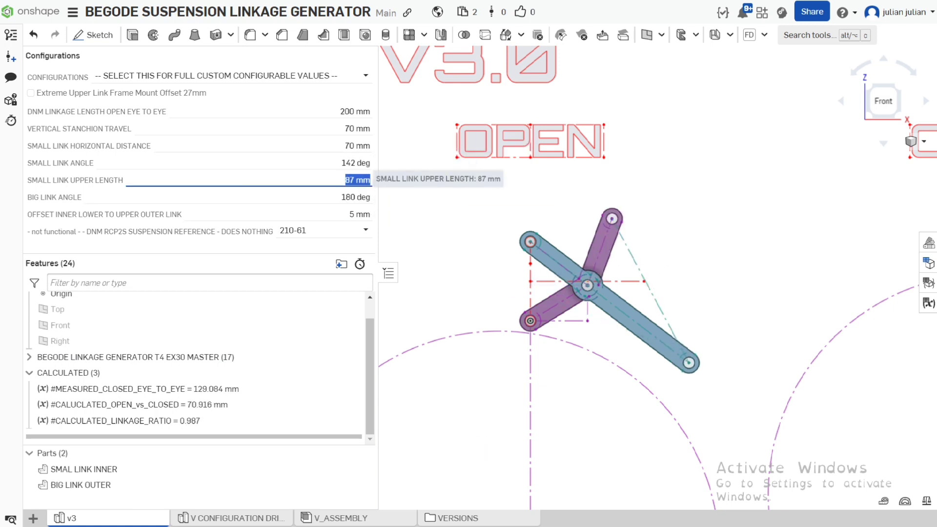
pyautogui.click(604, 236)
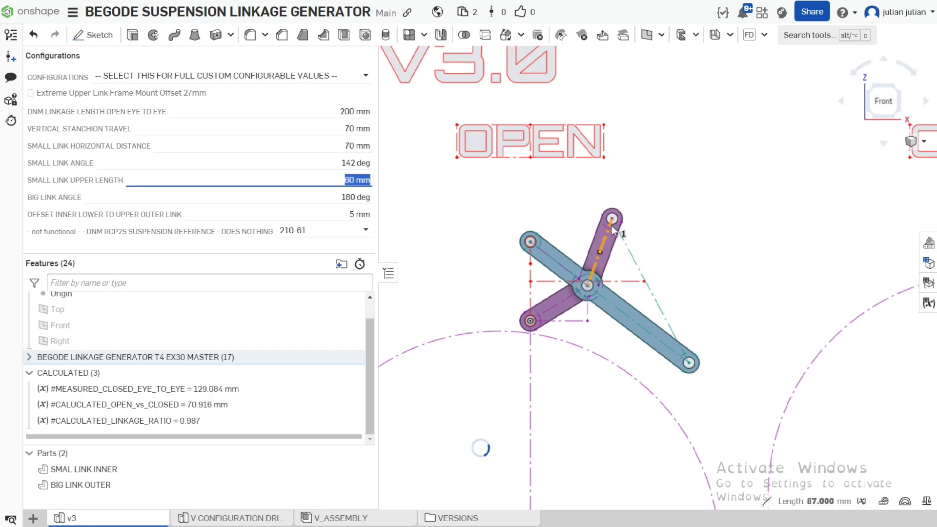
pyautogui.click(466, 240)
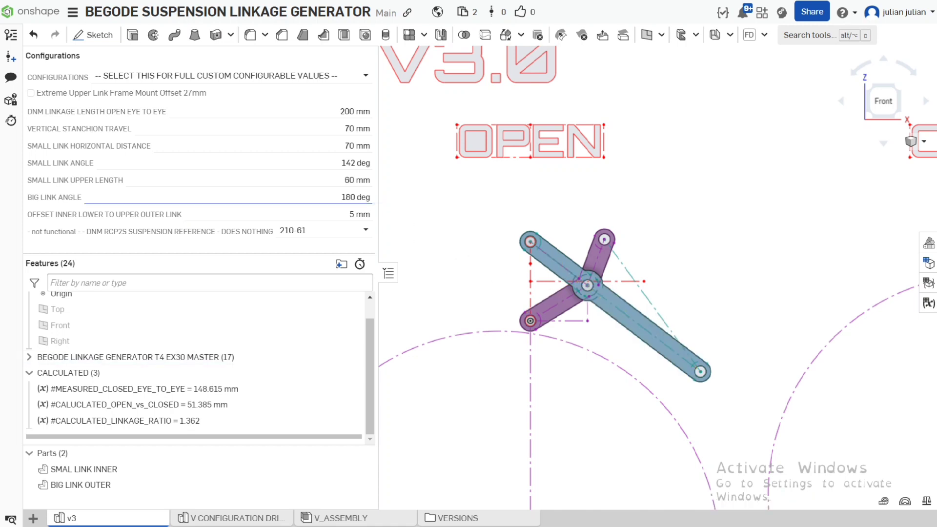
# Step: Set the big link angle to 170 deg and measure the 200 mm eye-to-eye line
pyautogui.click(355, 196)
pyautogui.write('170')
pyautogui.press('Return')
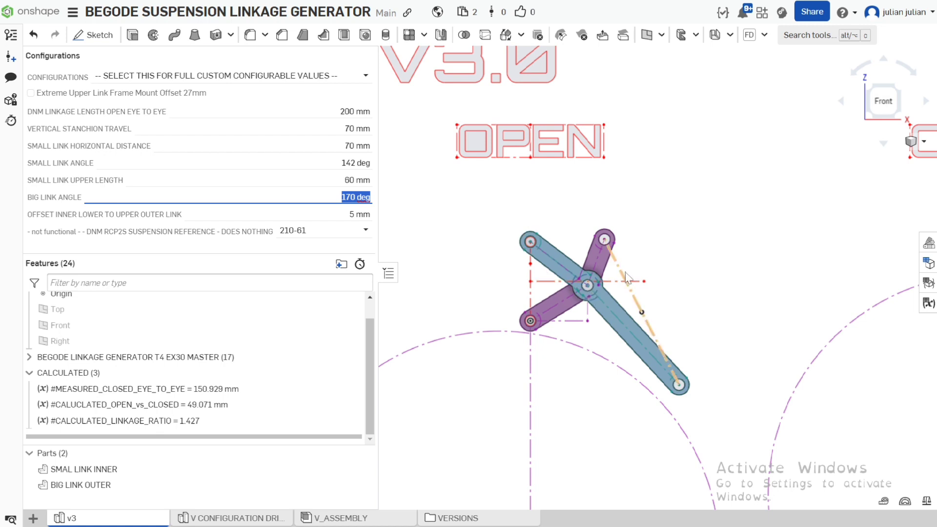
pyautogui.click(626, 277)
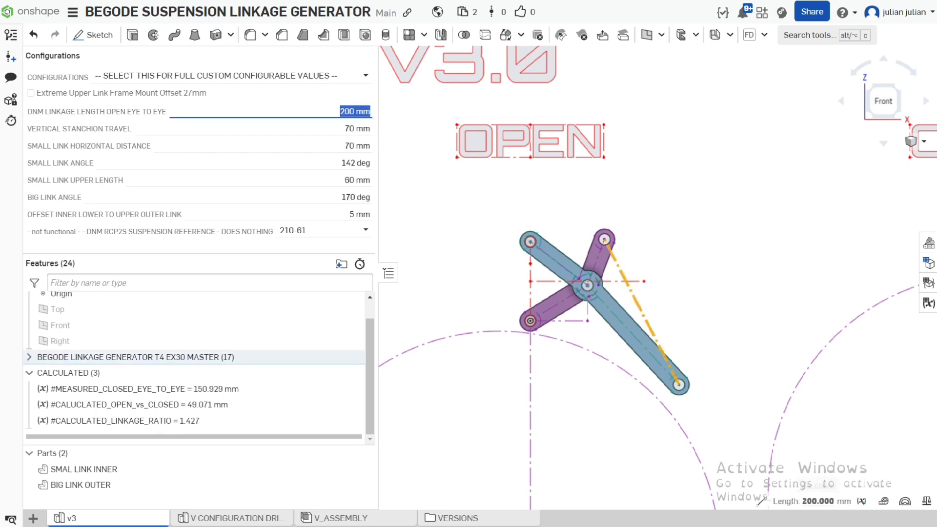
pyautogui.click(757, 328)
pyautogui.scroll(-3, 762, 320)
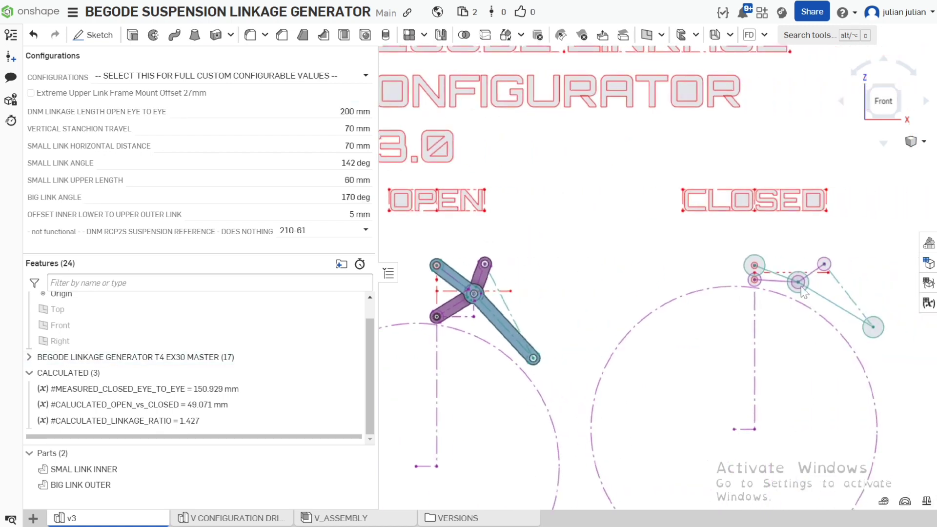
pyautogui.click(841, 288)
pyautogui.click(813, 501)
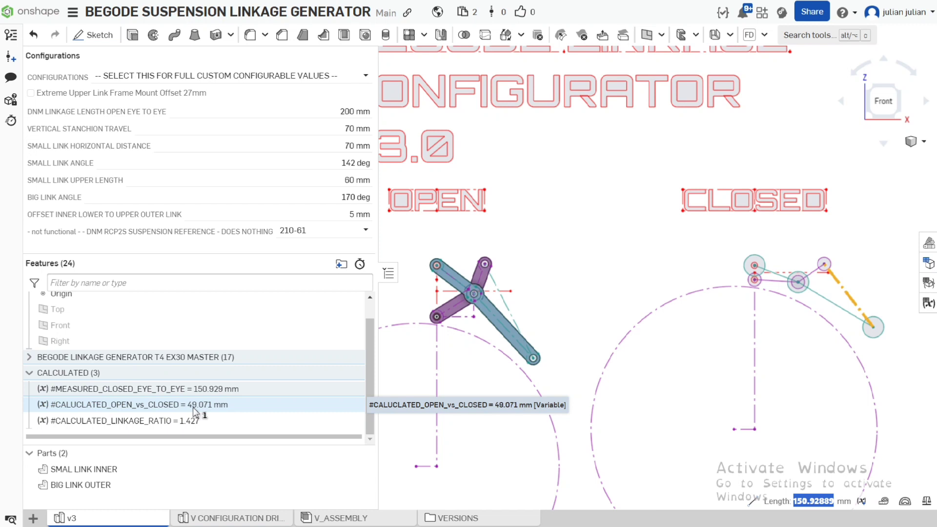
pyautogui.click(612, 255)
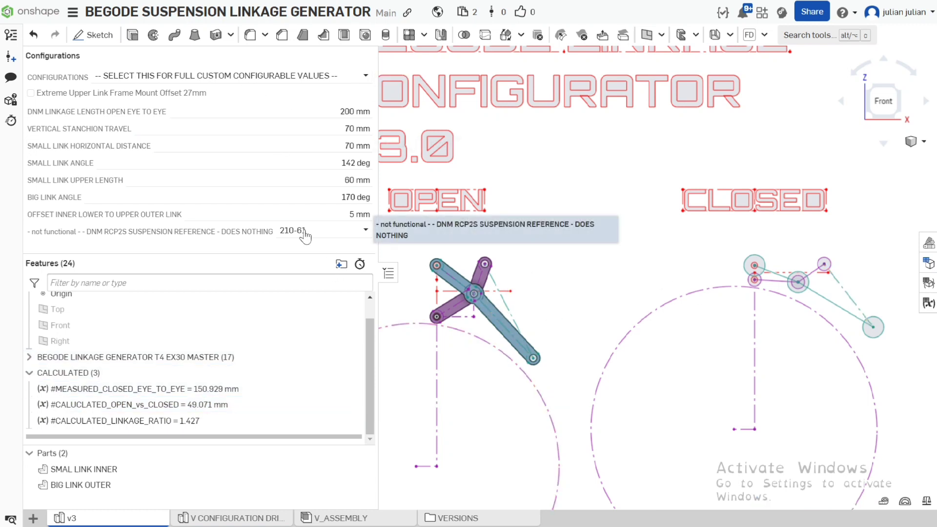
pyautogui.click(500, 291)
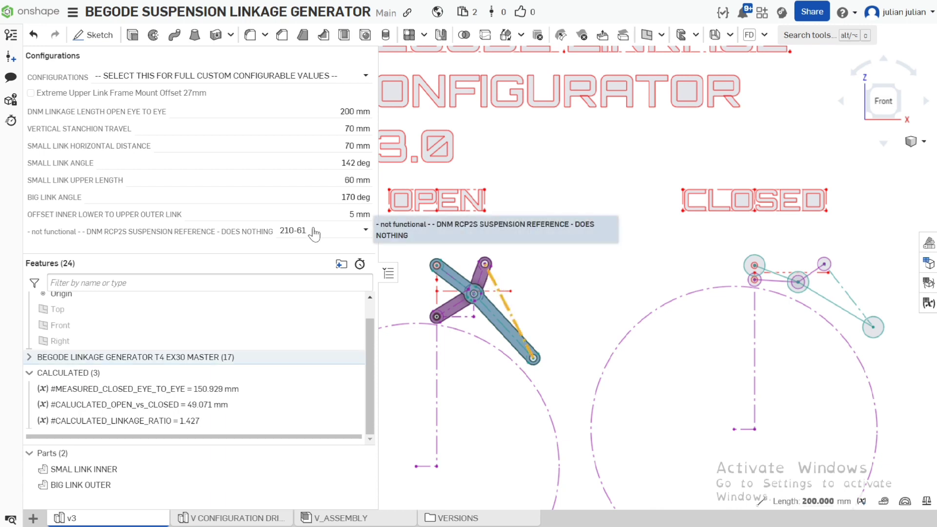
pyautogui.click(315, 231)
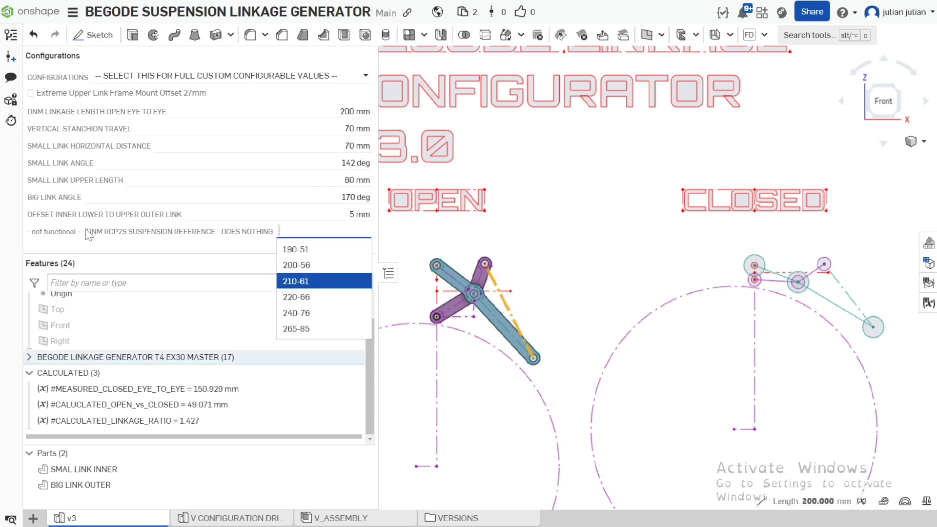
pyautogui.click(297, 281)
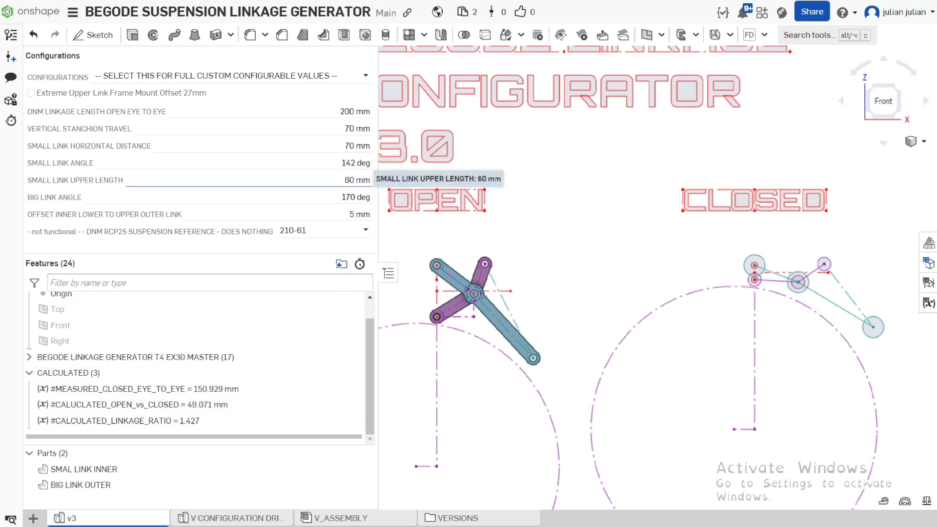
# Step: Measure the angle between the link lines and step the small link angle up to 146 deg
pyautogui.click(468, 317)
pyautogui.click(458, 283)
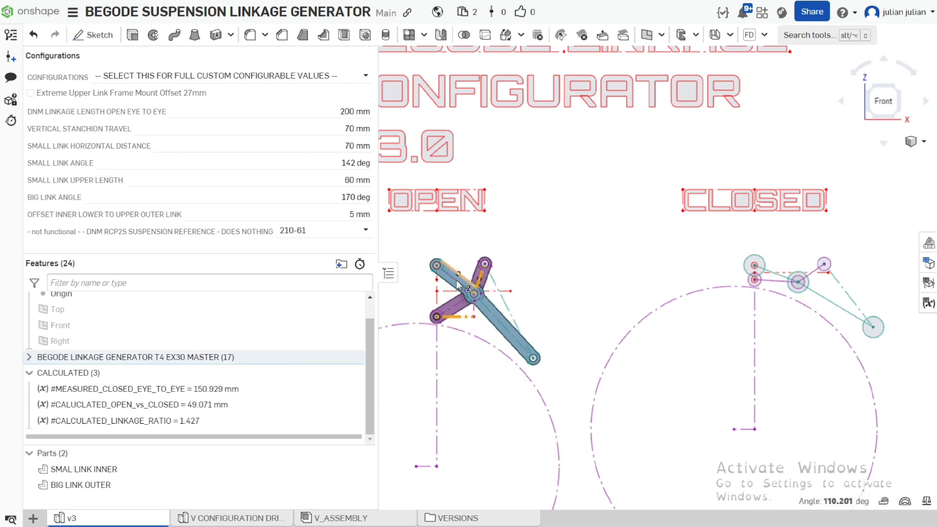
pyautogui.press('Escape')
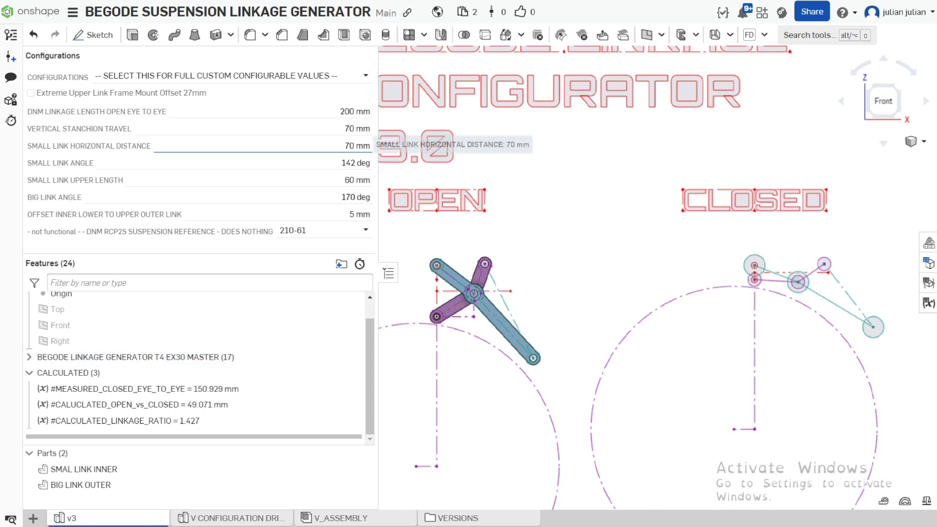
pyautogui.click(358, 145)
pyautogui.press('Tab')
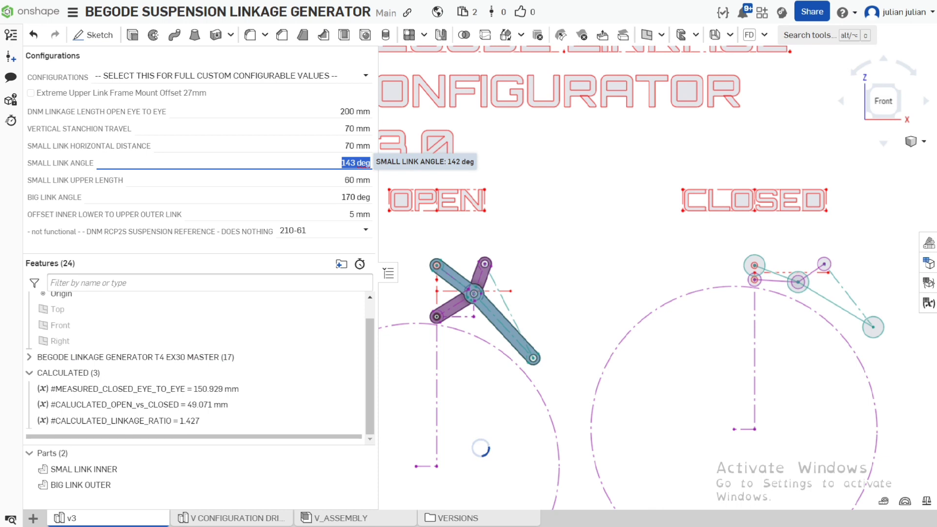
pyautogui.press('Up')
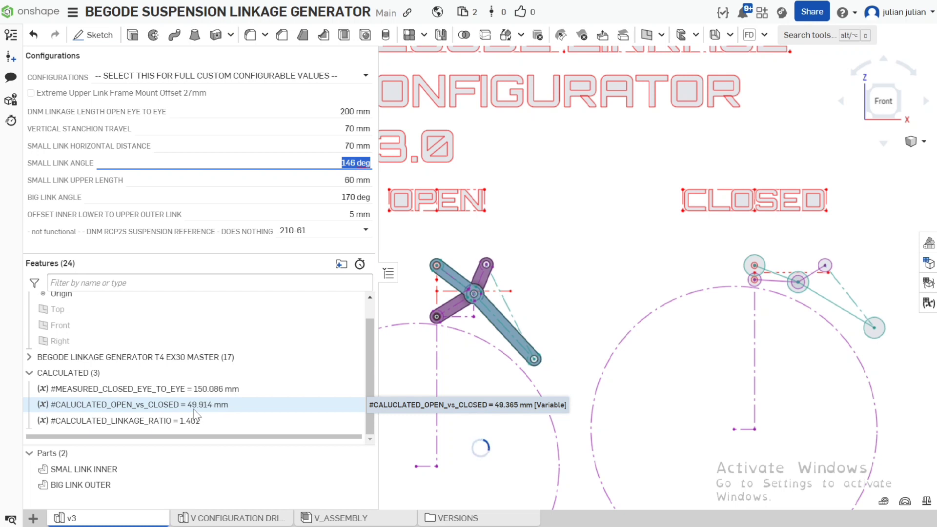
pyautogui.hotkey('shift', 'Tab')
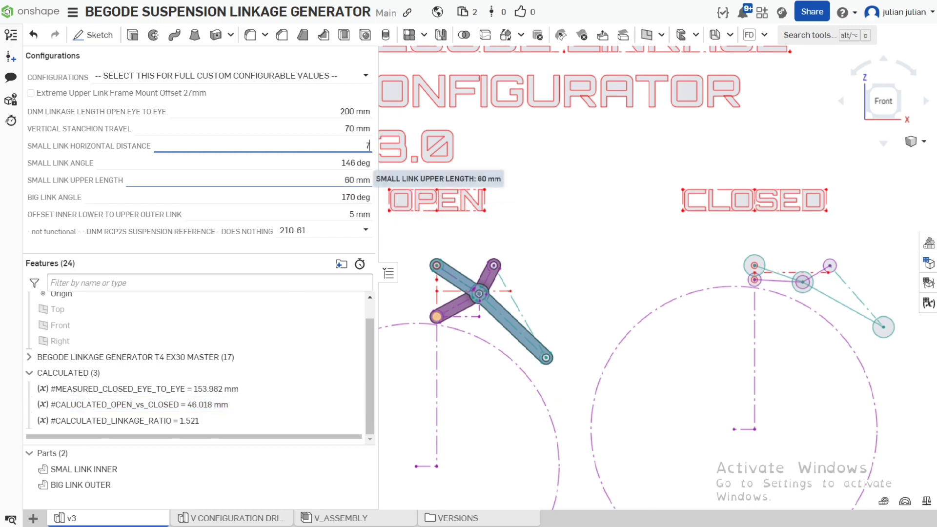
pyautogui.press('Tab')
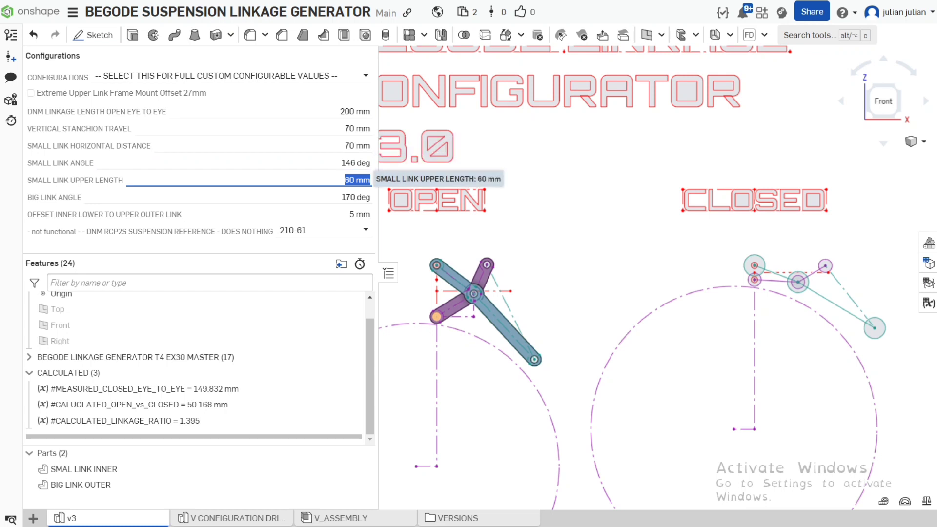
pyautogui.click(545, 282)
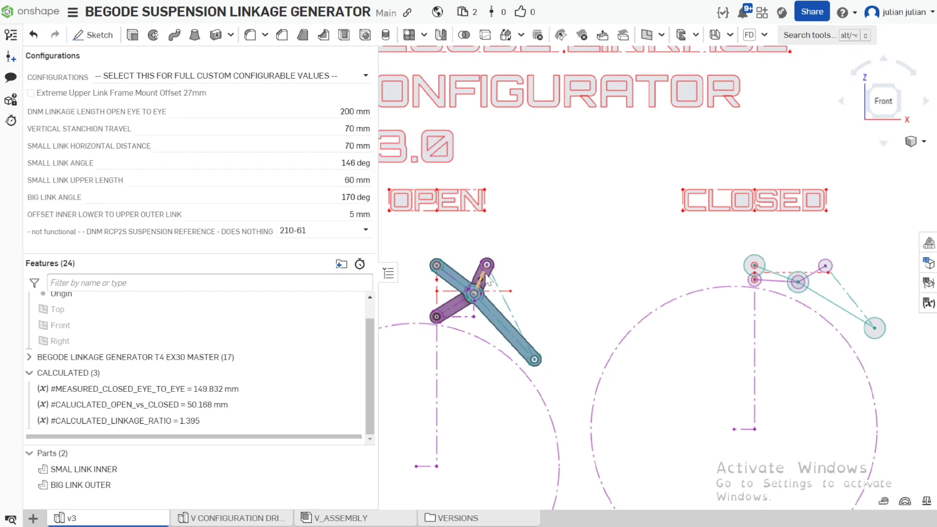
# Step: Enter 65 mm for small link upper length, then raise it to 74 mm
pyautogui.click(357, 180)
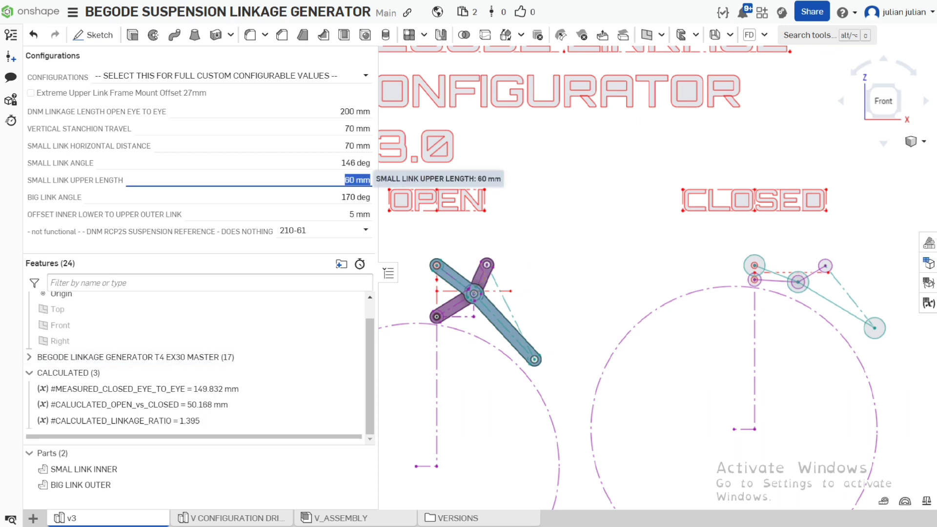
pyautogui.write('65')
pyautogui.press('Return')
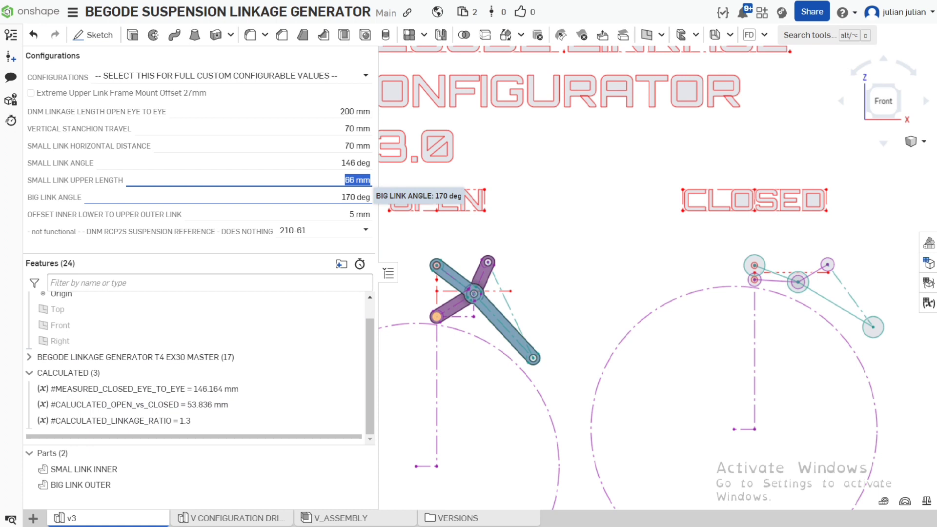
pyautogui.press('Up')
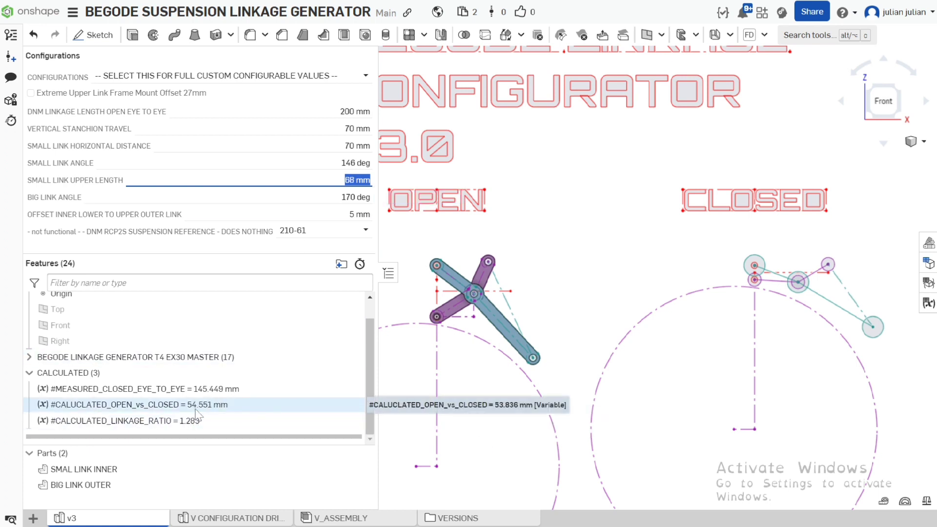
pyautogui.press('Up')
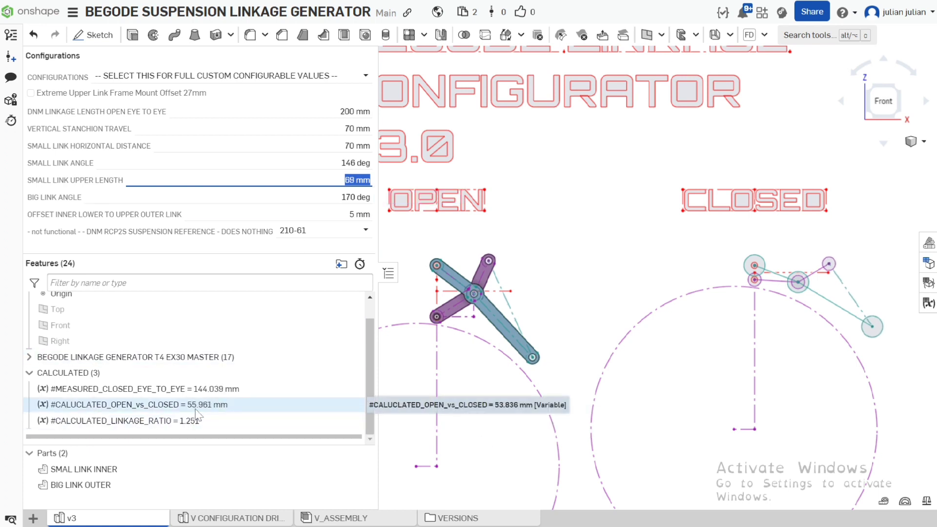
pyautogui.press('Up')
pyautogui.press('Up')
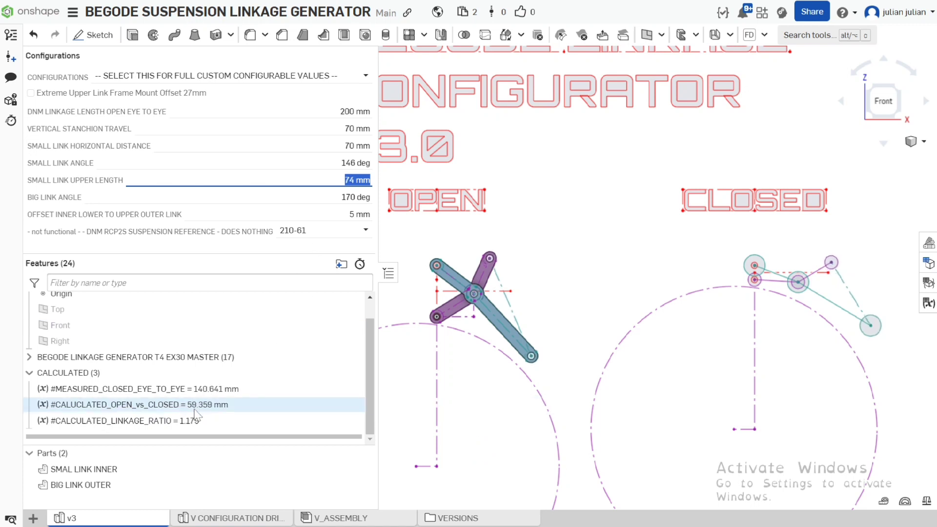
pyautogui.click(594, 282)
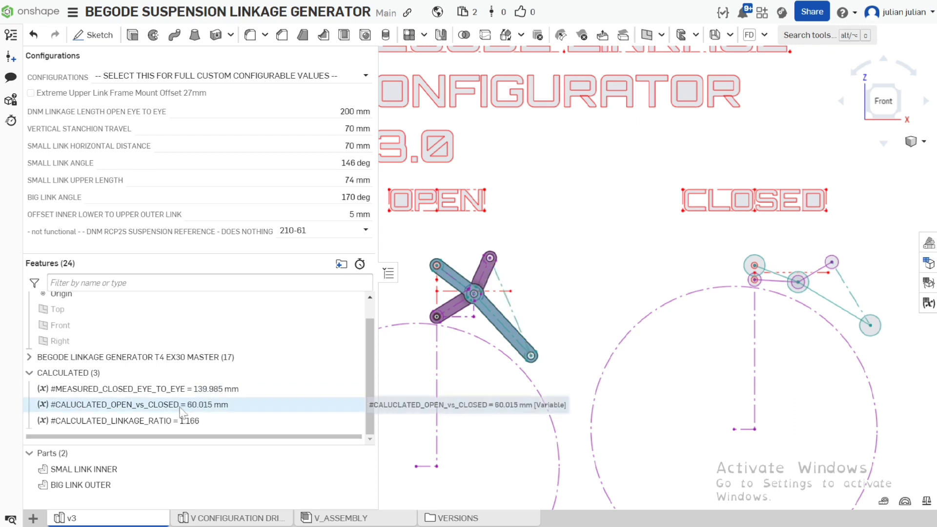
# Step: Check the calculated travel and the resulting 1.166 linkage ratio
pyautogui.click(195, 412)
pyautogui.keyDown('shift'); pyautogui.click(194, 428); pyautogui.keyUp('shift')
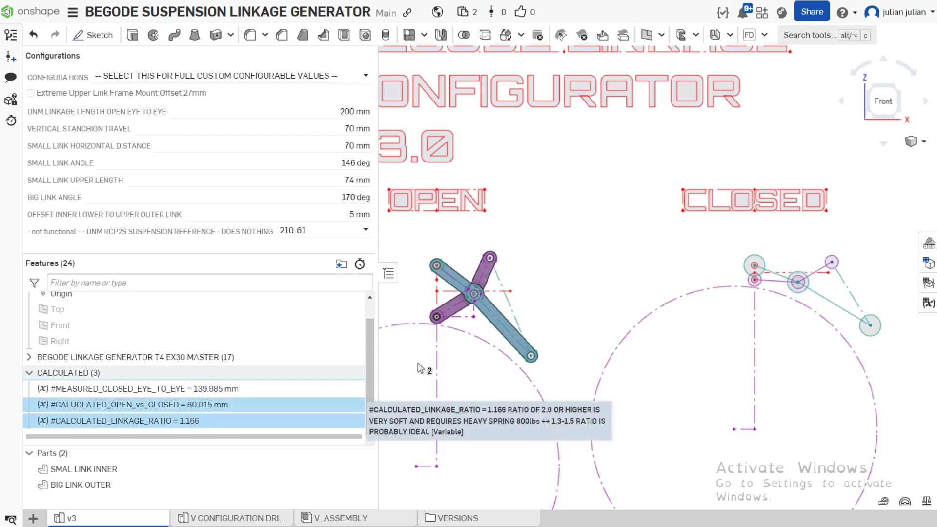
pyautogui.click(603, 272)
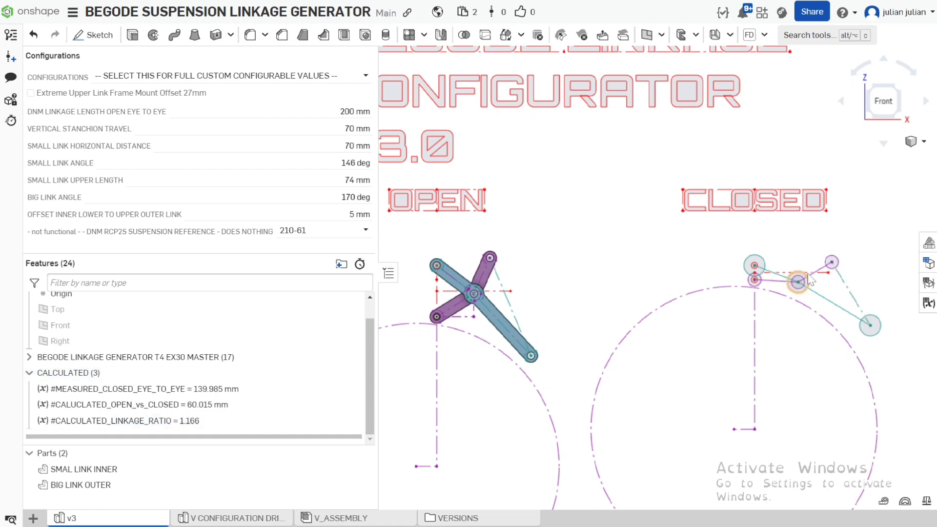
# Step: Try a 0 mm inner-to-outer link offset, restore 5 mm, and view the filled generation part studio
pyautogui.click(361, 214)
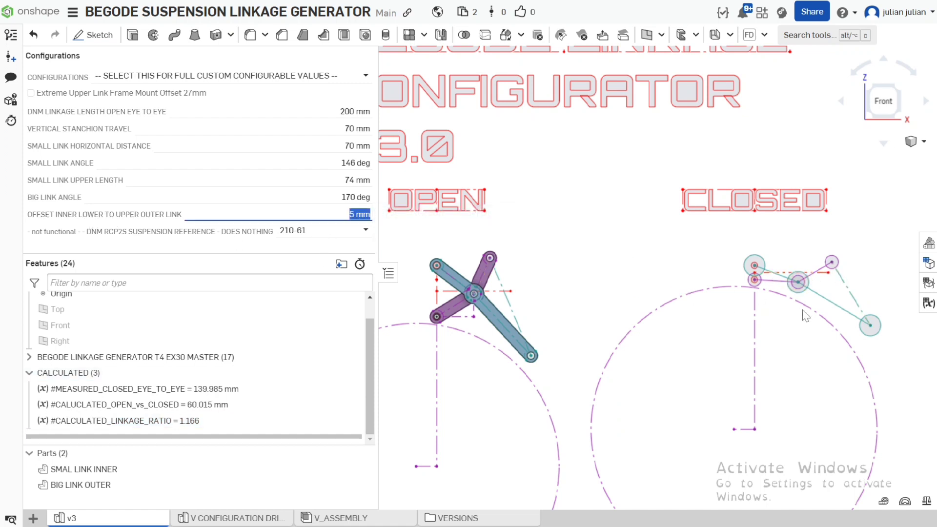
pyautogui.press('Return')
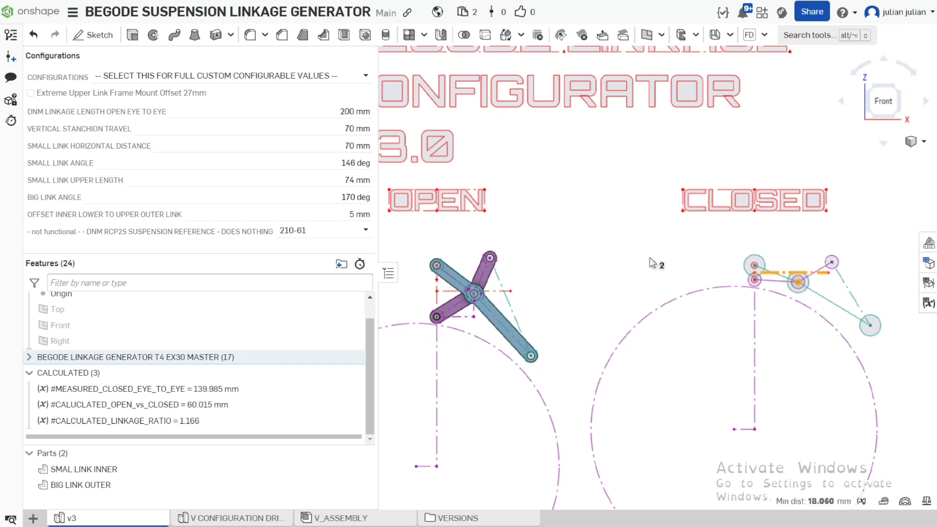
pyautogui.click(332, 214)
pyautogui.write('0')
pyautogui.press('Return')
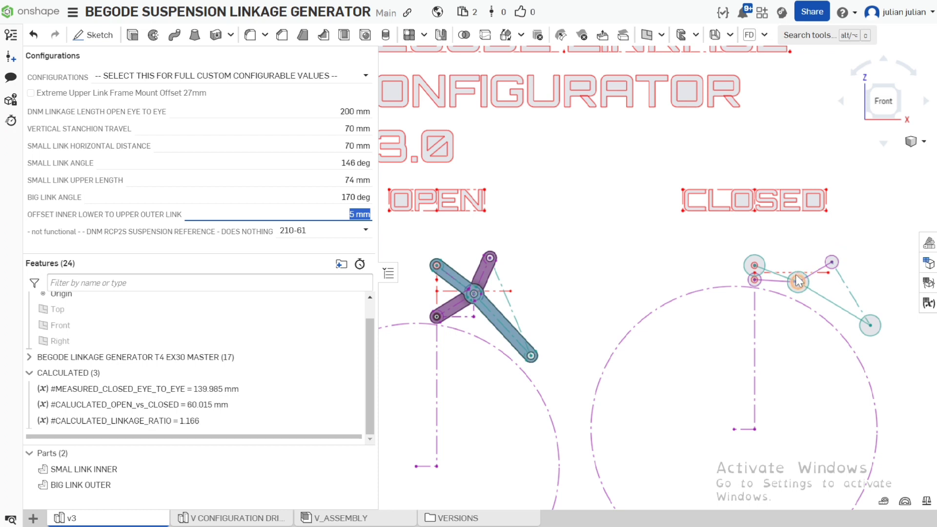
pyautogui.click(634, 248)
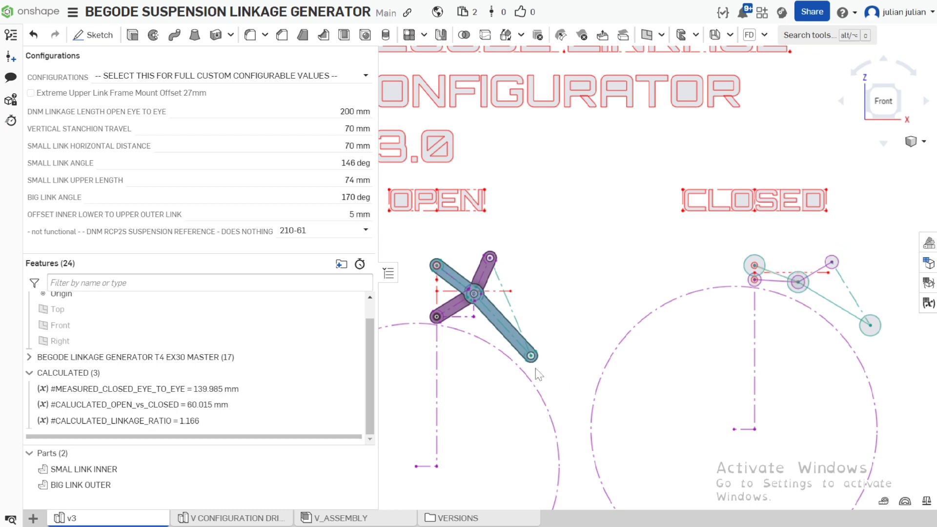
pyautogui.click(254, 518)
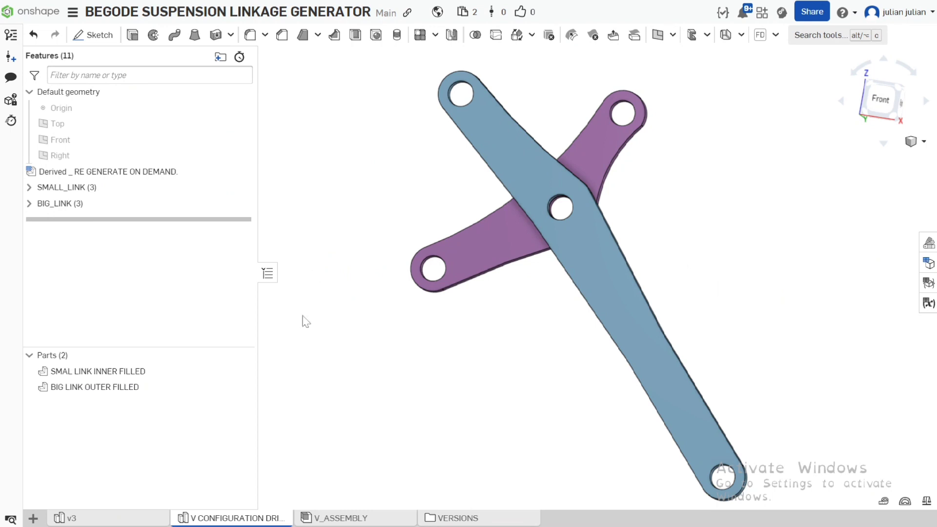
# Step: Orbit the SMAL LINK INNER FILLED and BIG LINK OUTER FILLED parts to an oblique view
pyautogui.moveTo(137, 520)
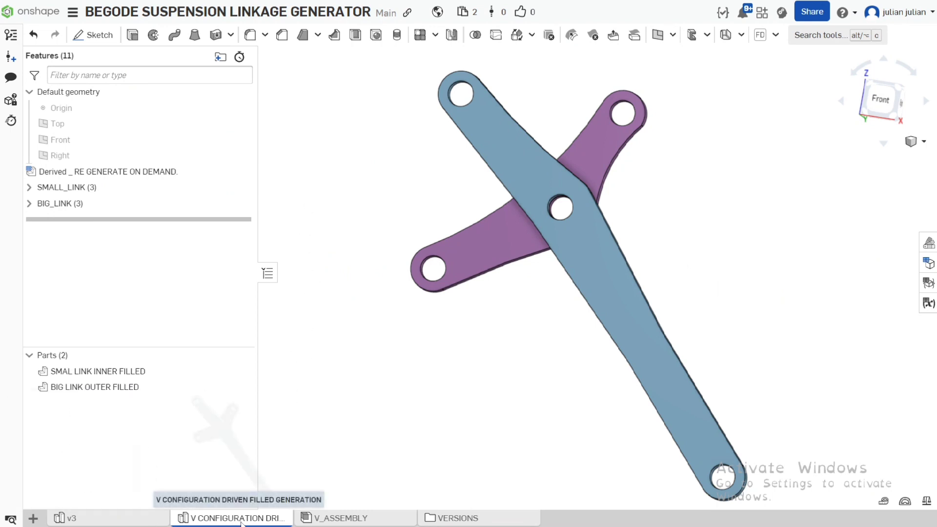
pyautogui.moveTo(605, 212); pyautogui.dragTo(351, 212)
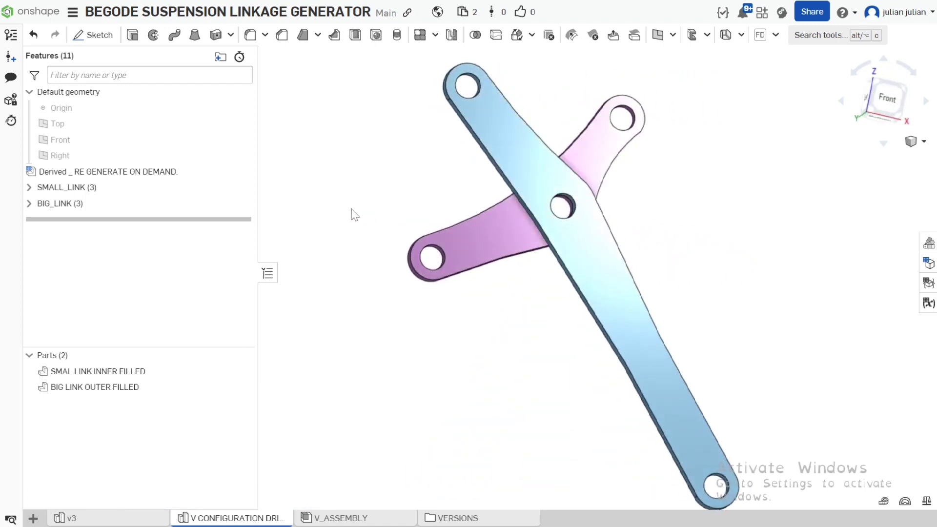
# Step: Set the Derived feature to PRESET - FACTORY EX30 95mm DNM200-56 RATIO 1.775 and confirm
pyautogui.doubleClick(106, 174)
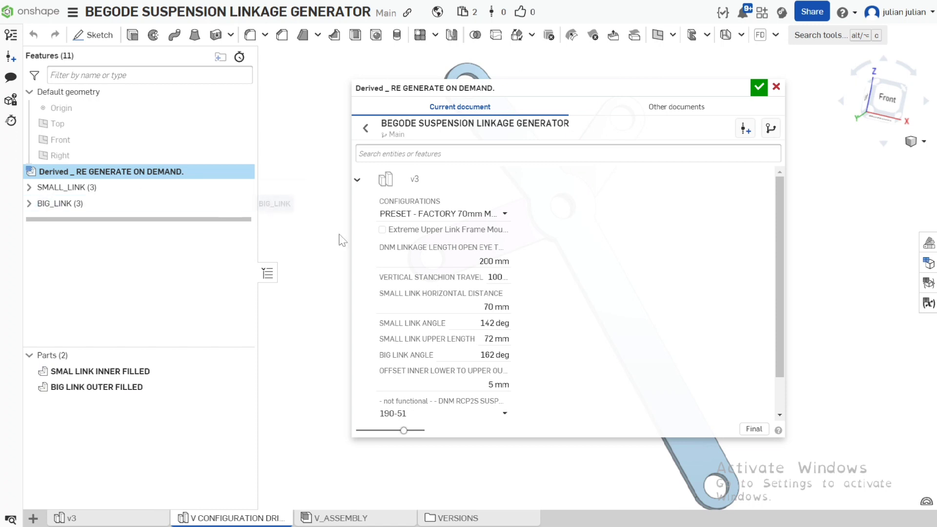
pyautogui.click(454, 221)
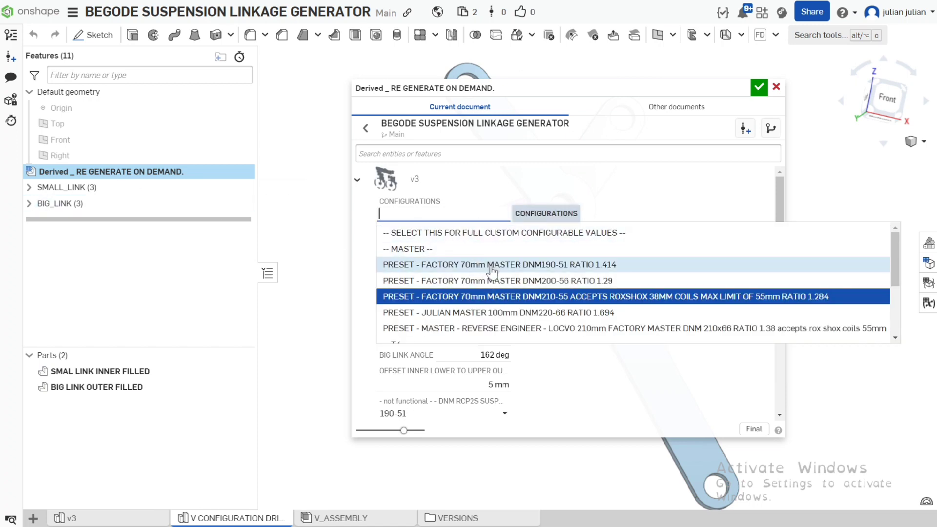
pyautogui.scroll(-3, 464, 313)
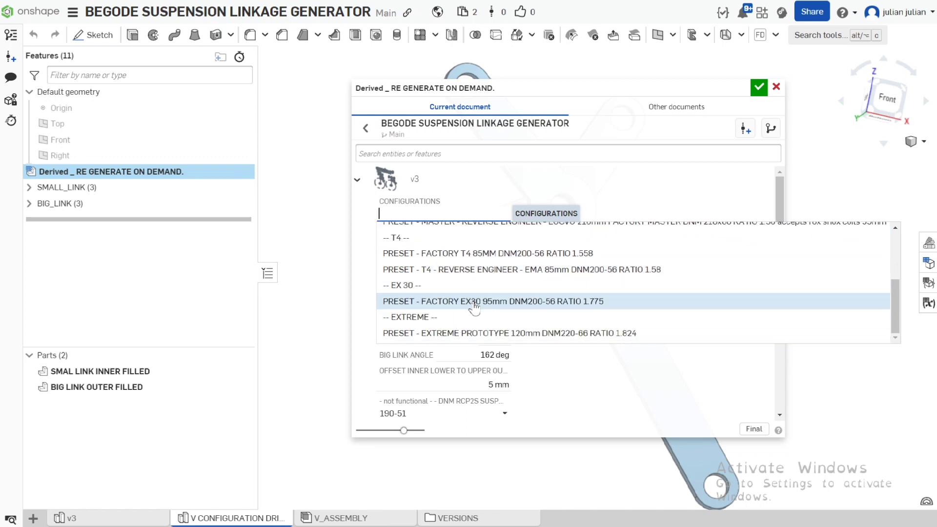
pyautogui.click(474, 301)
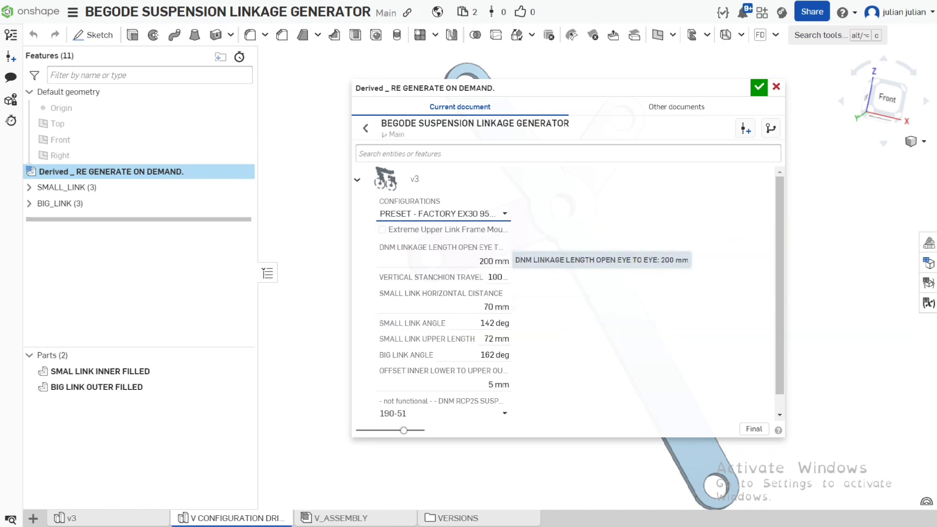
pyautogui.click(758, 90)
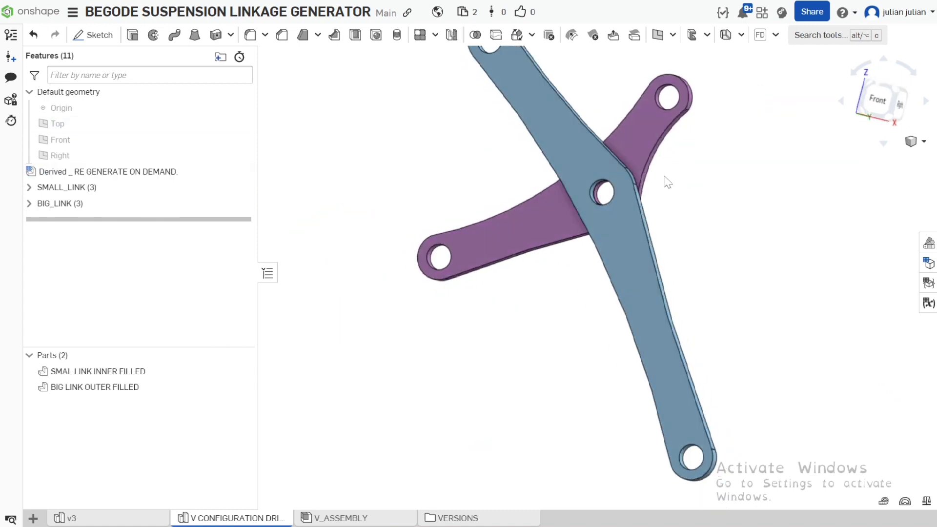
# Step: Orbit the regenerated links and snap to the Front view to inspect them
pyautogui.moveTo(667, 182); pyautogui.dragTo(661, 216)
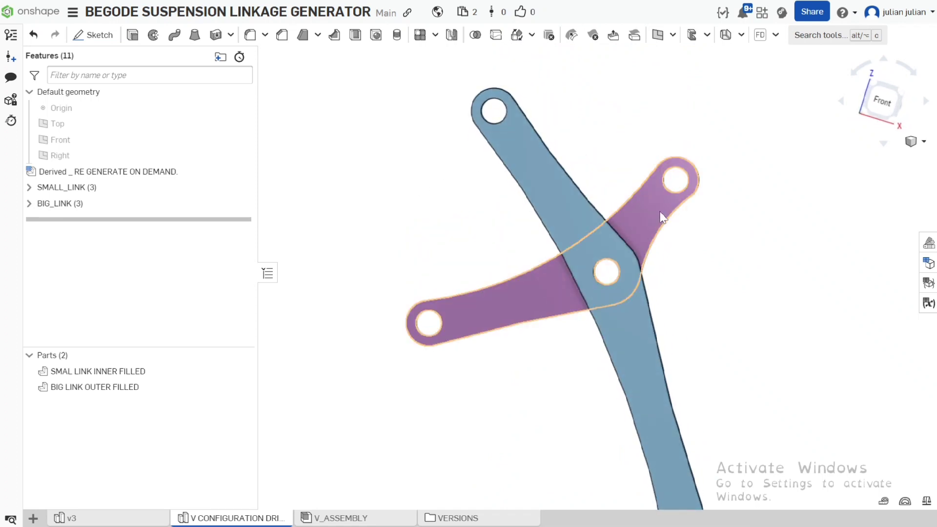
pyautogui.click(882, 100)
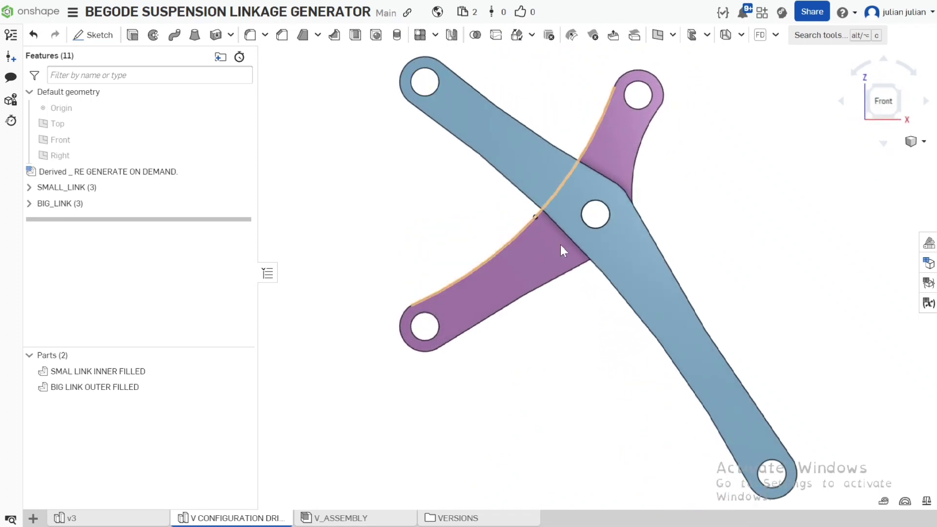
pyautogui.moveTo(561, 250); pyautogui.dragTo(241, 209)
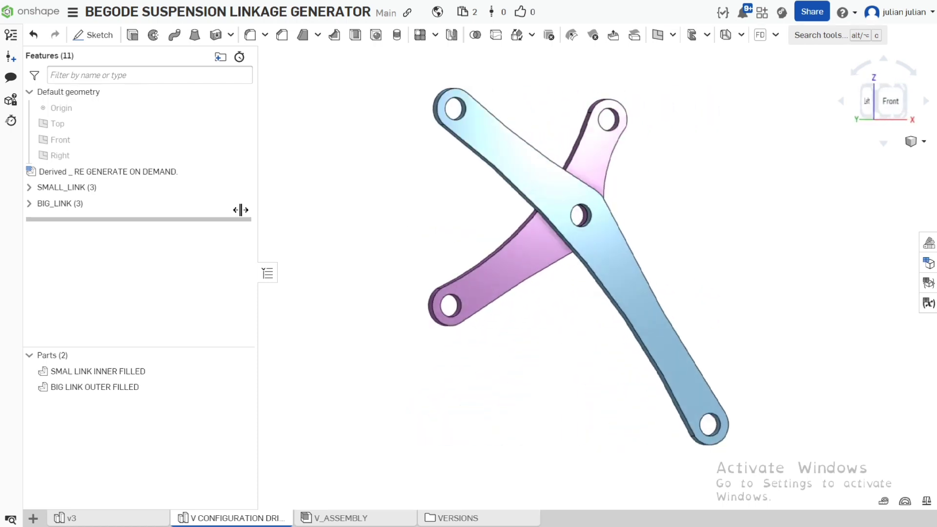
# Step: Reopen the Derived feature and switch it to full custom configurable values
pyautogui.doubleClick(197, 171)
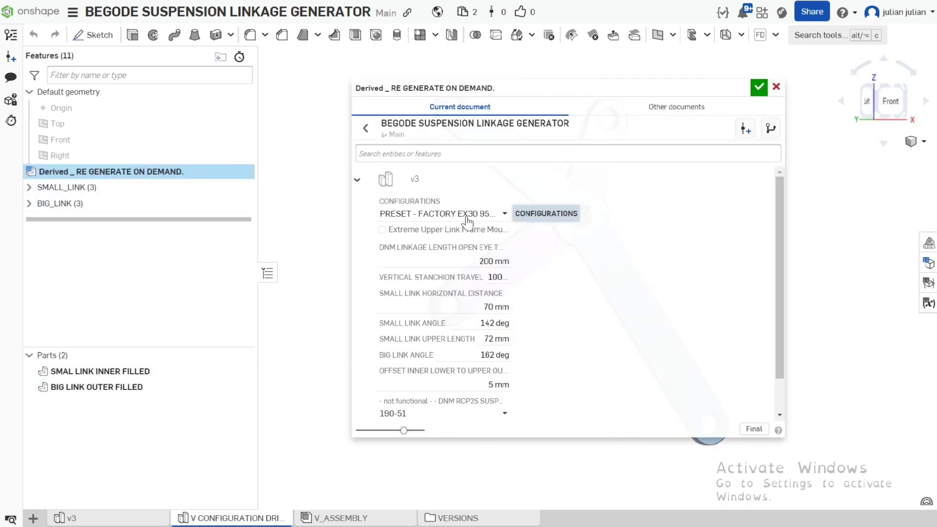
pyautogui.click(466, 218)
pyautogui.scroll(5, 449, 254)
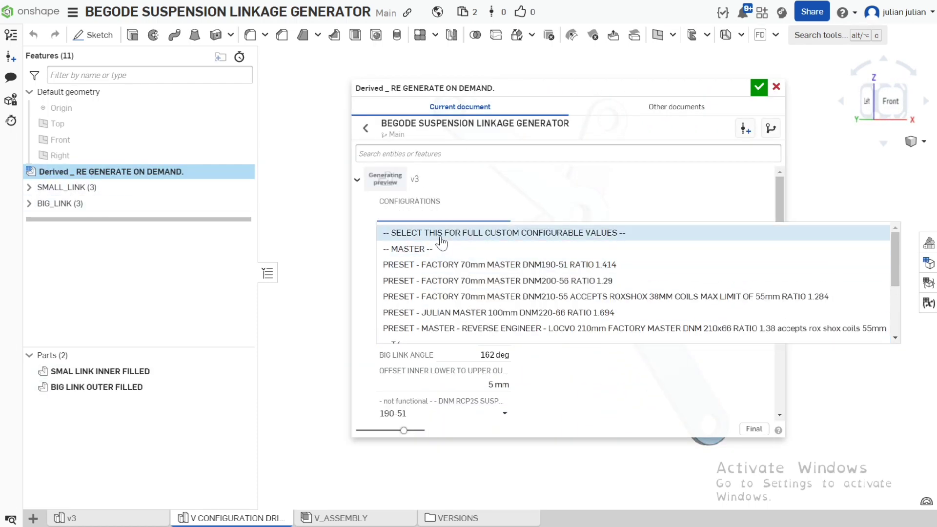
pyautogui.click(441, 237)
pyautogui.click(443, 261)
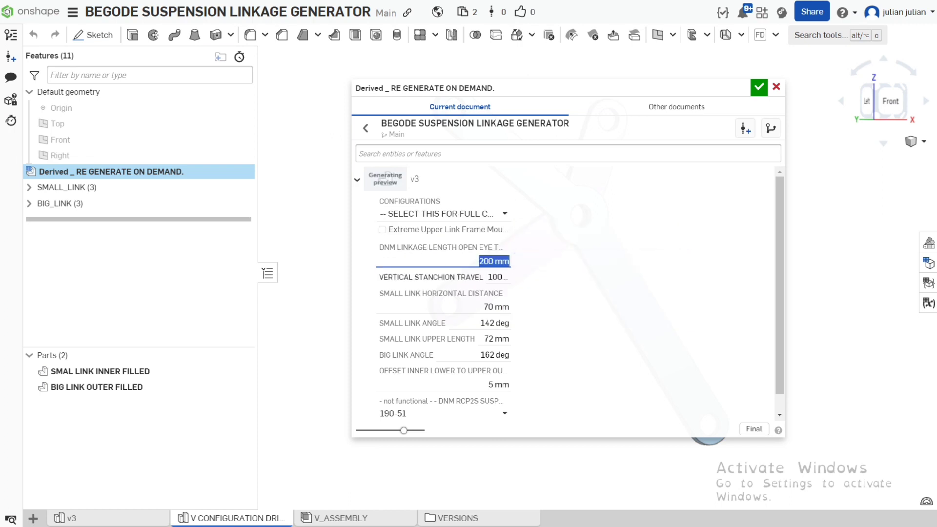
pyautogui.press('Tab')
pyautogui.press('Tab')
pyautogui.press('Tab')
pyautogui.press('Tab')
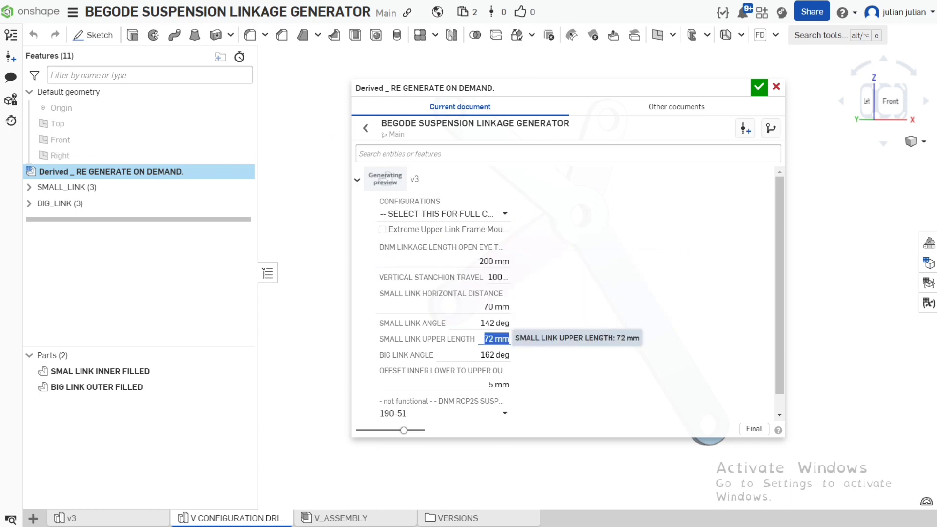
pyautogui.press('Tab')
pyautogui.press('Tab')
pyautogui.press('Tab')
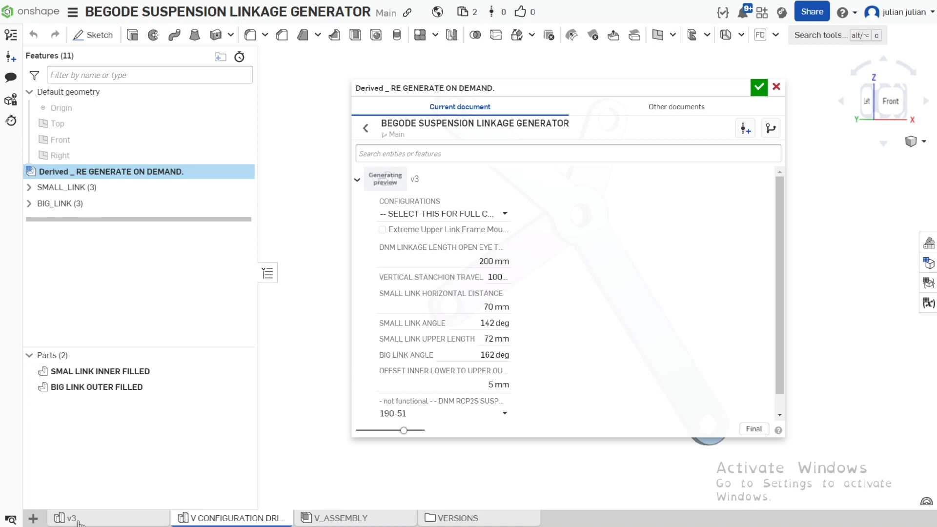
# Step: Compare the parameter values against those in the v3 configurator tab
pyautogui.click(71, 519)
pyautogui.click(355, 111)
pyautogui.press('Tab')
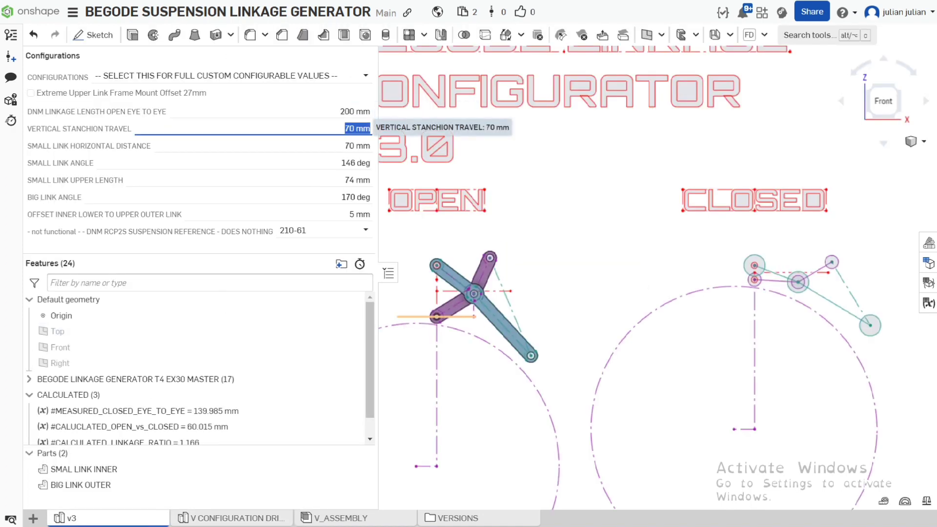
pyautogui.press('Tab')
pyautogui.press('Tab')
pyautogui.click(231, 518)
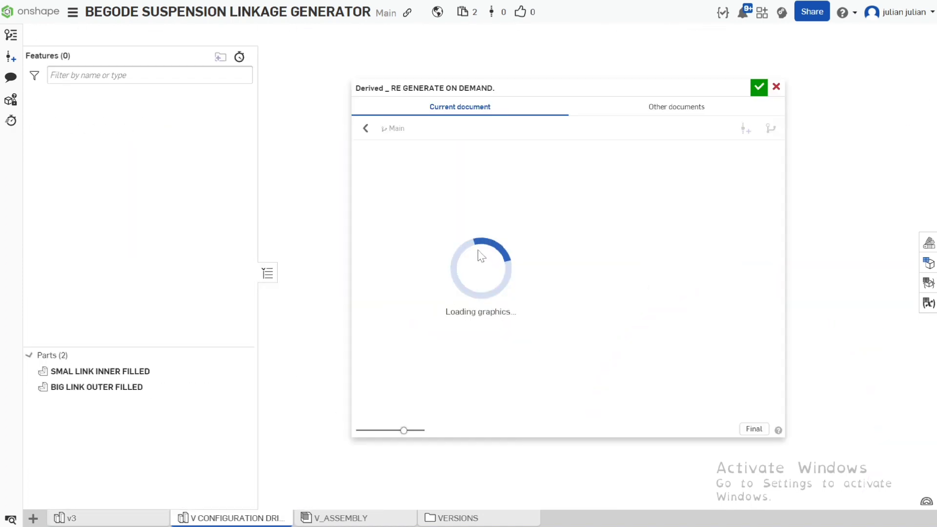
# Step: Enter 70 mm vertical stanchion travel and 160 deg small link angle in the Derived feature
pyautogui.click(481, 257)
pyautogui.press('Tab')
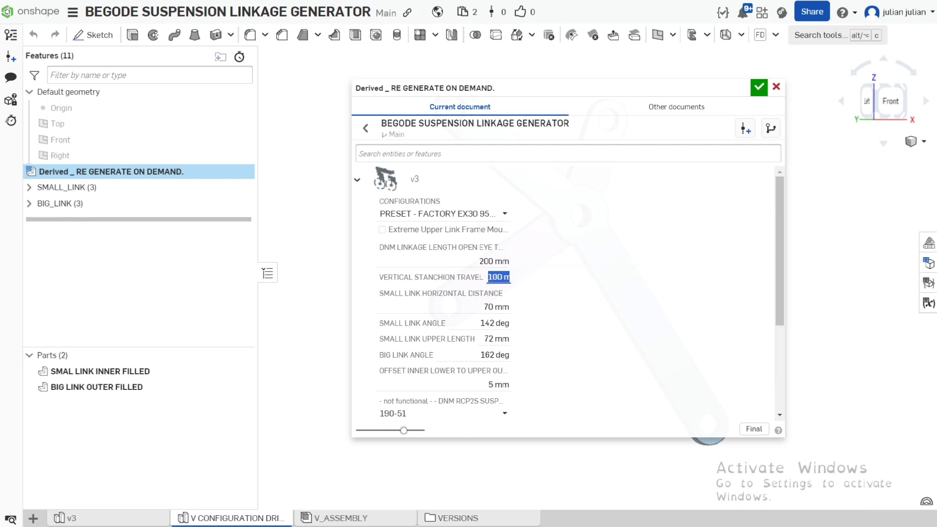
pyautogui.write('70')
pyautogui.press('Tab')
pyautogui.press('Tab')
pyautogui.write('16')
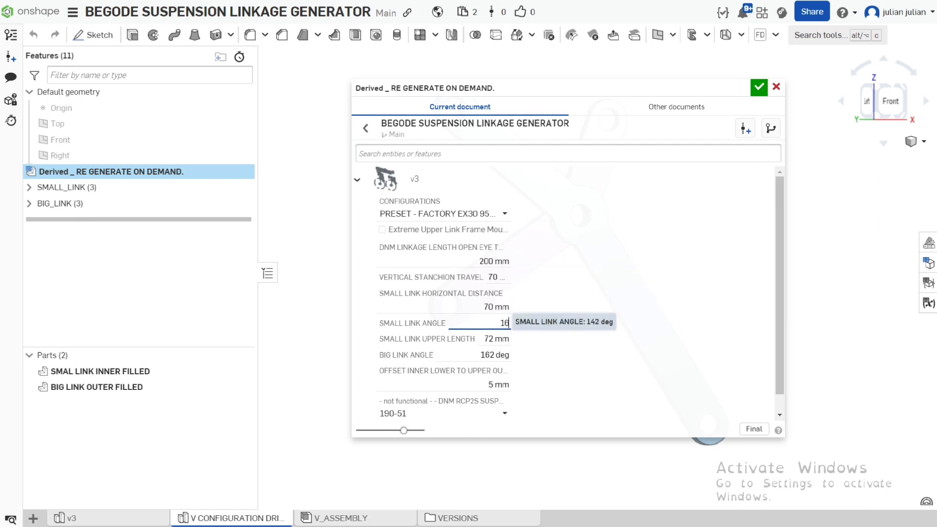
pyautogui.write('0')
pyautogui.press('Tab')
# Step: Set small link upper length to 74 mm and big link angle to 175 deg, then apply
pyautogui.click(122, 522)
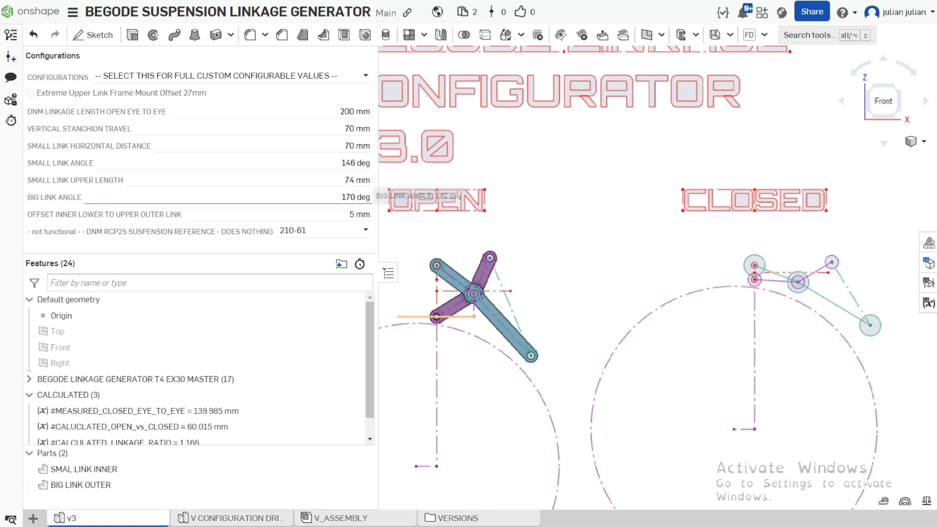
pyautogui.press('Tab')
pyautogui.press('Tab')
pyautogui.click(241, 517)
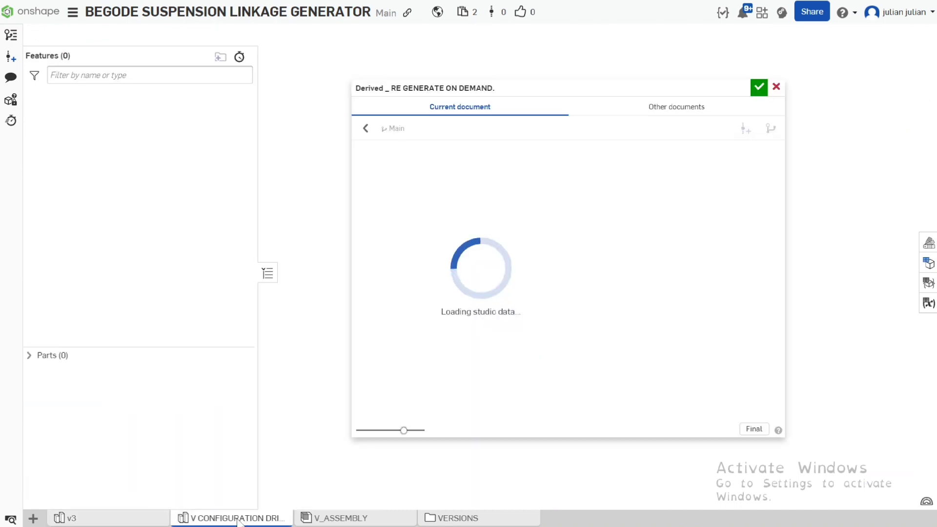
pyautogui.write('74')
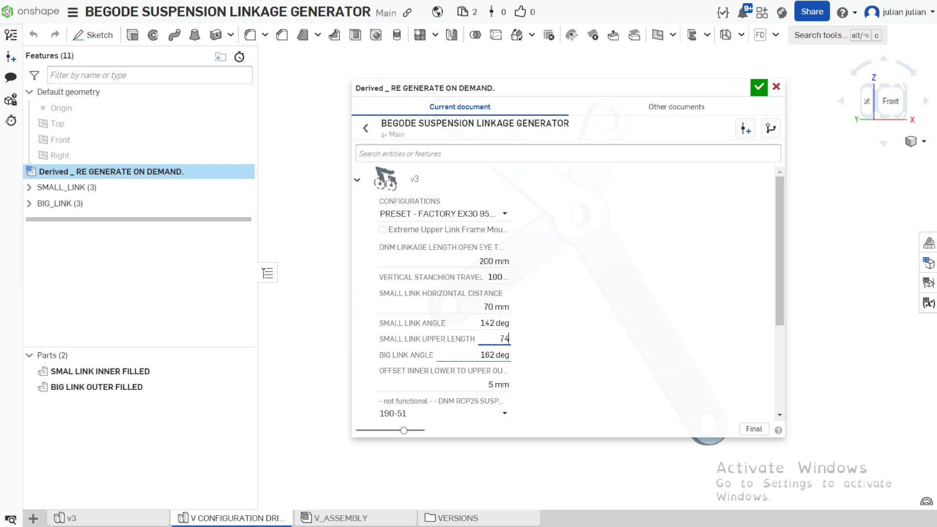
pyautogui.press('Tab')
pyautogui.write('175')
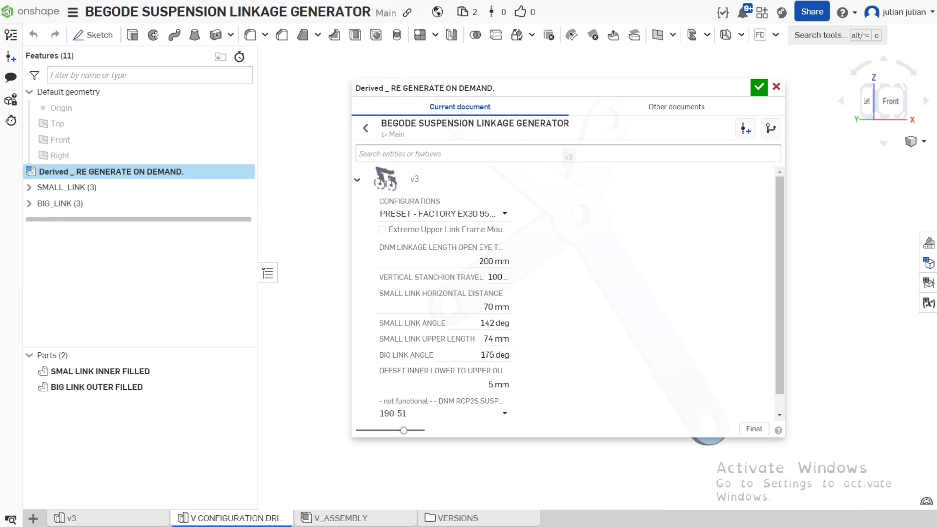
pyautogui.press('Return')
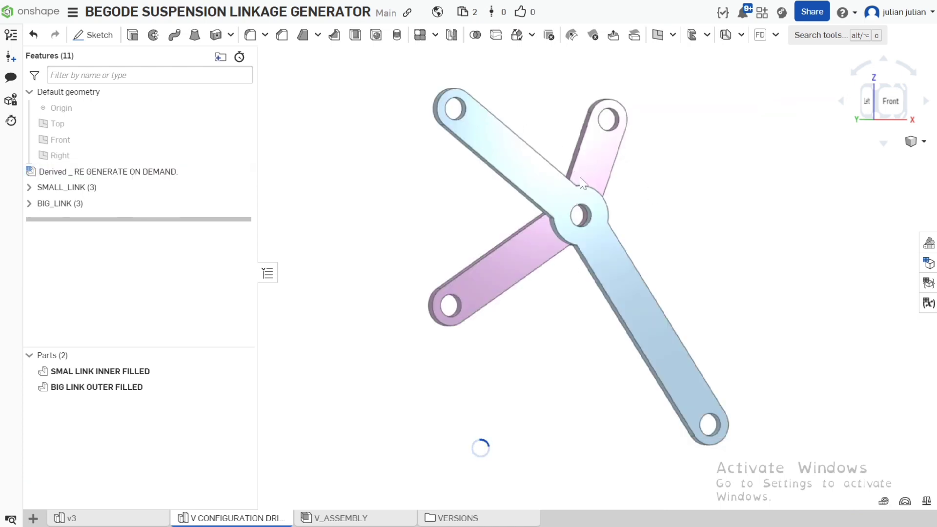
# Step: Export the BIG LINK OUTER FILLED part as a downloaded DXF (Release 14)
pyautogui.moveTo(649, 255); pyautogui.dragTo(401, 241)
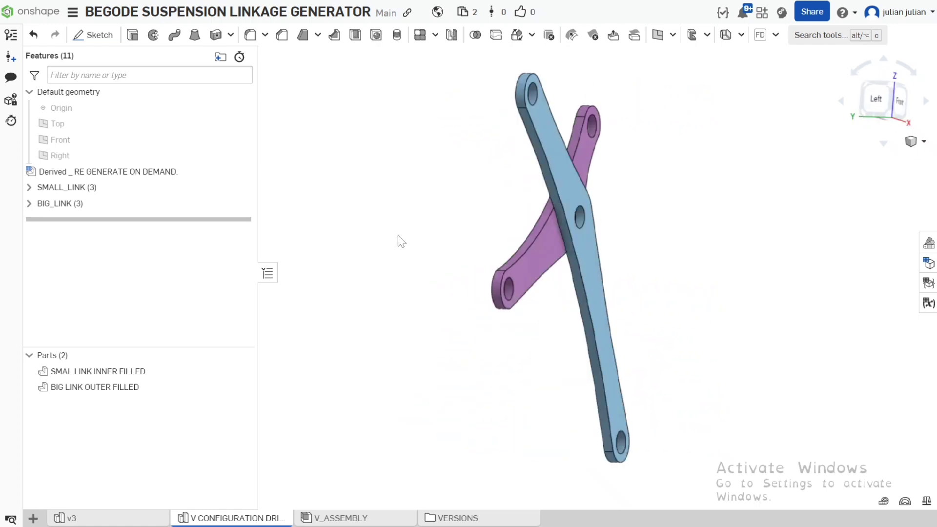
pyautogui.hotkey('shift', '1')
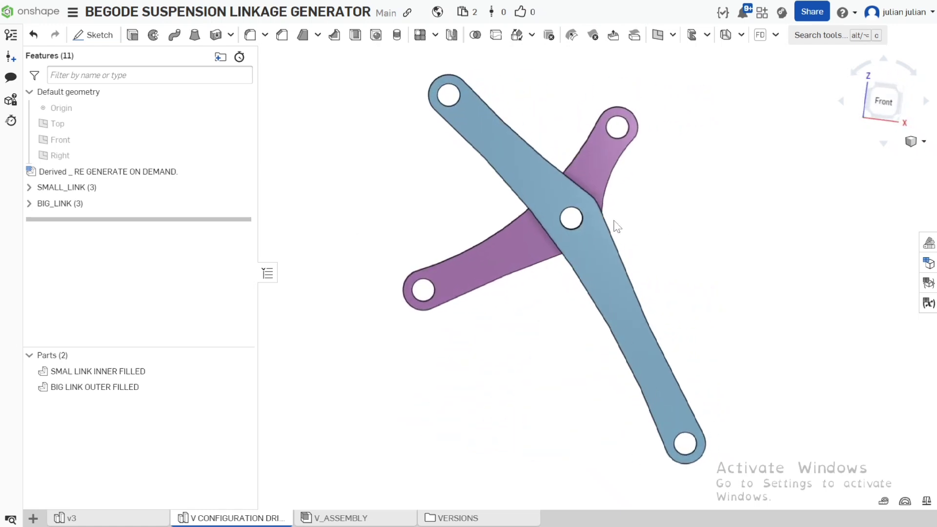
pyautogui.click(516, 184)
pyautogui.rightClick(515, 183)
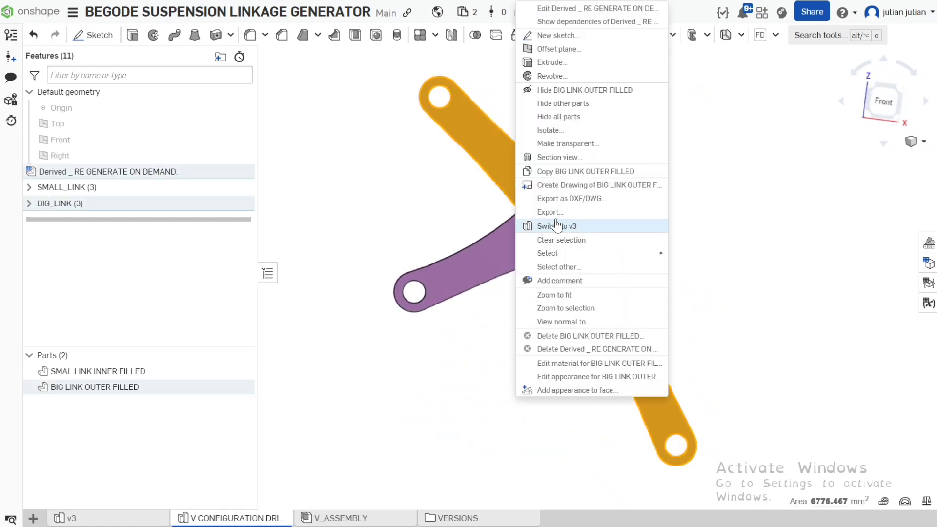
pyautogui.click(554, 198)
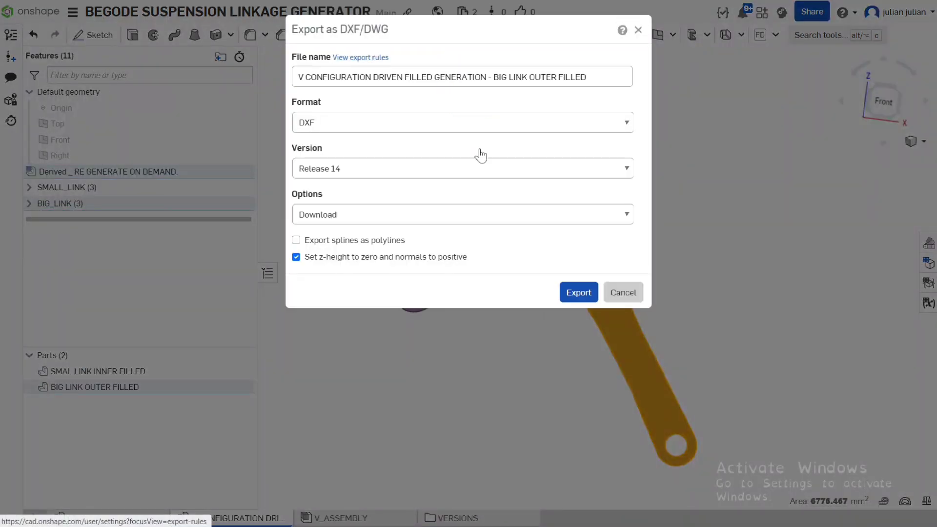
pyautogui.click(578, 292)
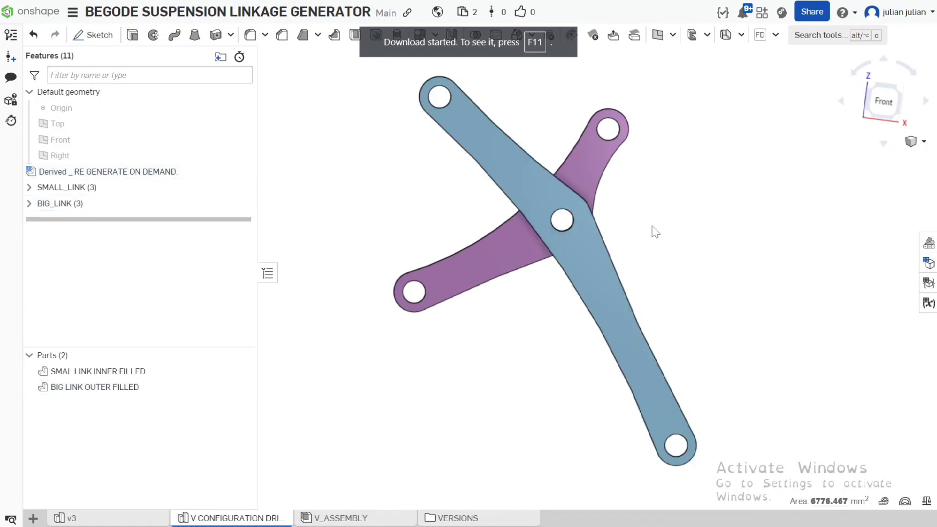
# Step: Export the SMAL LINK INNER FILLED part as a downloaded DXF too
pyautogui.click(601, 159)
pyautogui.rightClick(600, 159)
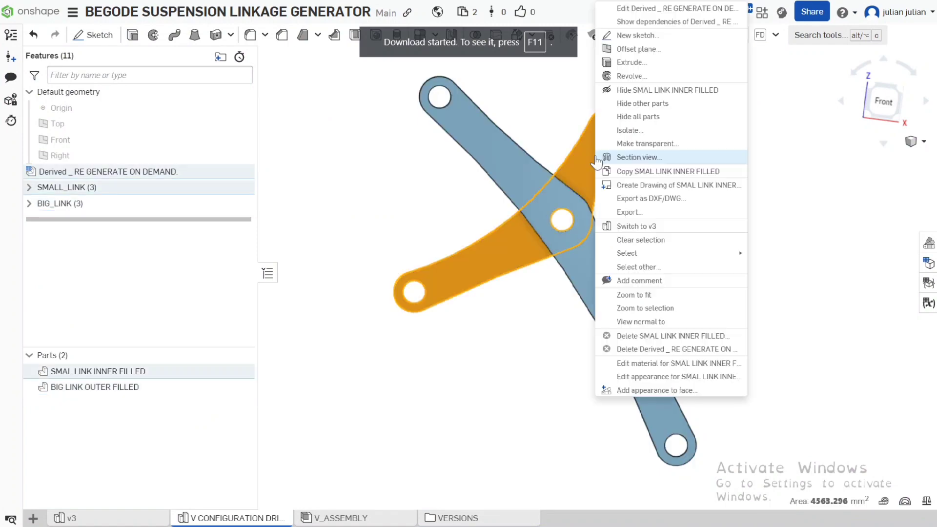
pyautogui.click(635, 200)
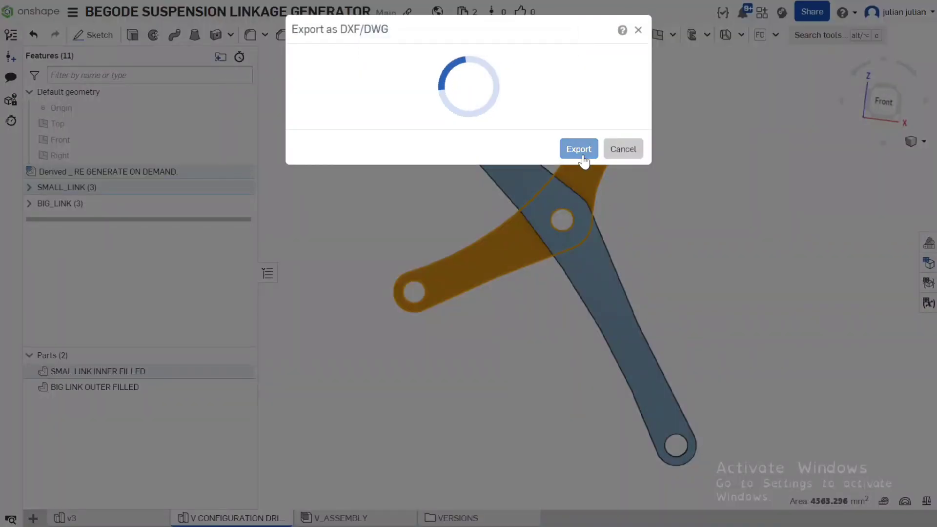
pyautogui.click(572, 288)
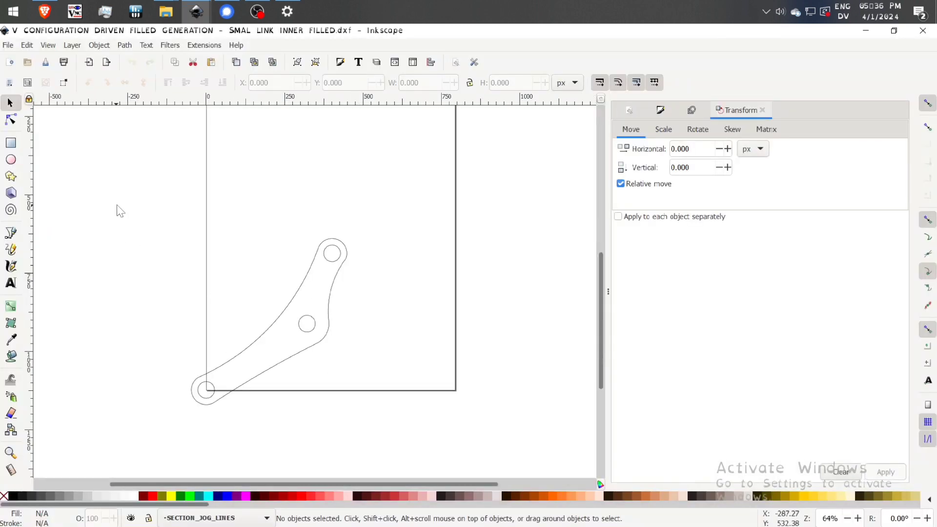
# Step: Select and drag the small link outline aside in Inkscape, then close it without saving
pyautogui.moveTo(120, 210); pyautogui.dragTo(395, 454)
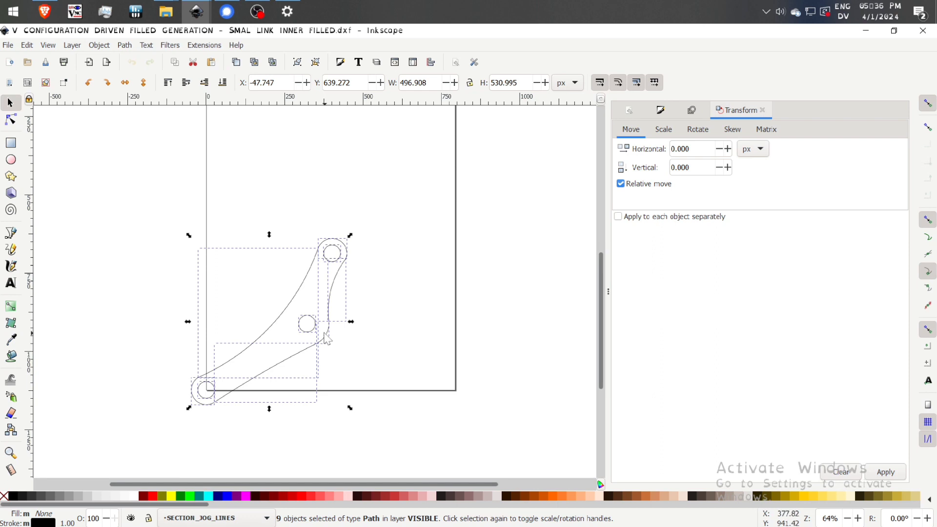
pyautogui.moveTo(326, 338); pyautogui.dragTo(224, 260)
pyautogui.click(242, 252)
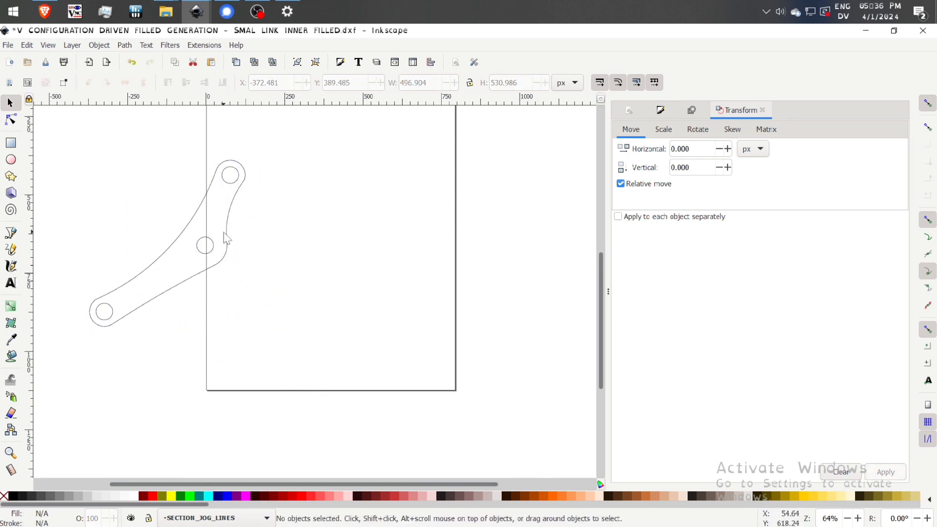
pyautogui.click(922, 30)
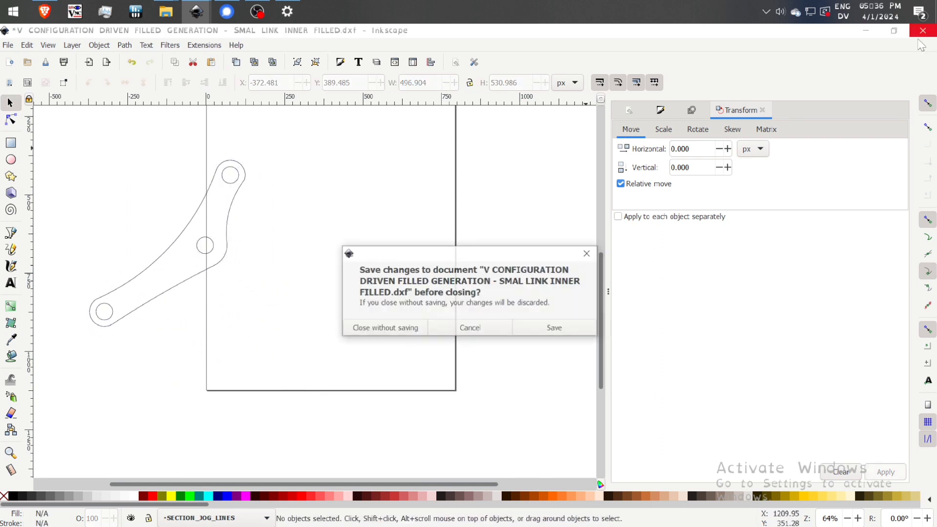
pyautogui.click(406, 327)
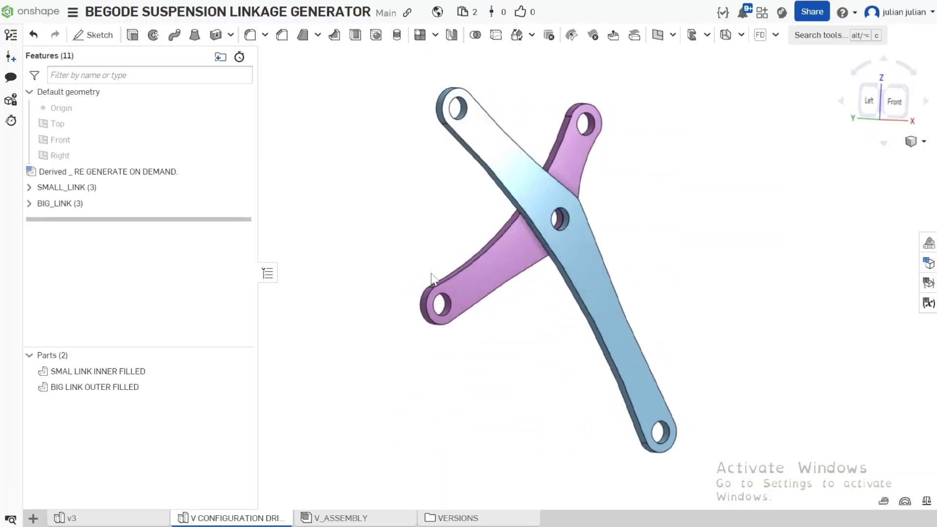
# Step: In V_ASSEMBLY's isometric view, swing the big link around its revolute pivot
pyautogui.hotkey('shift', '1')
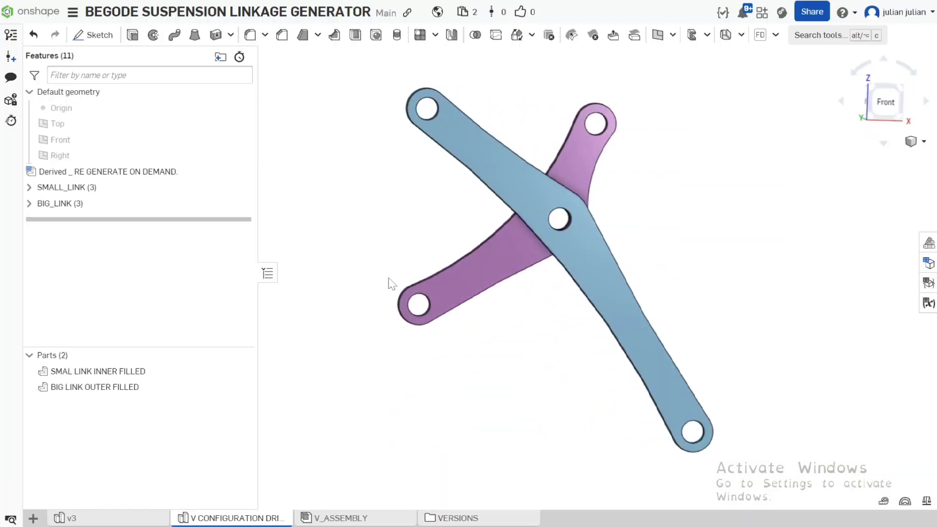
pyautogui.click(358, 519)
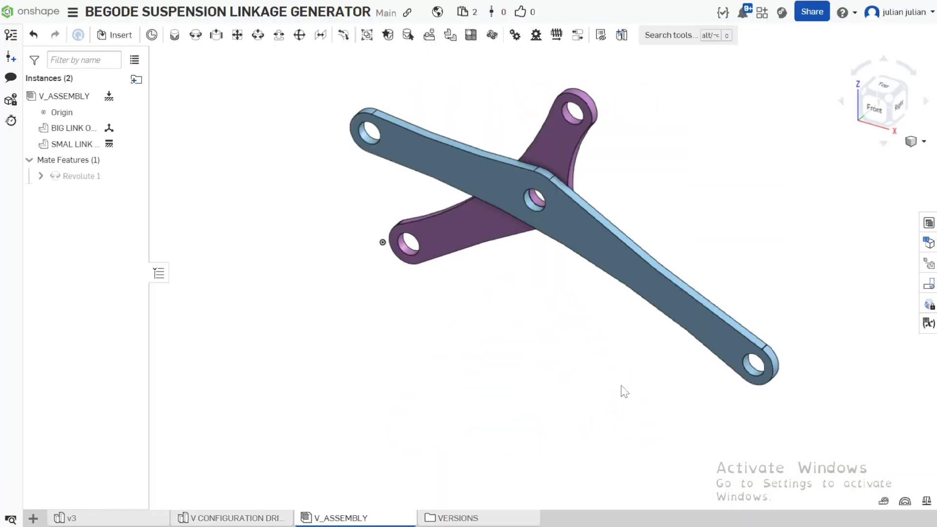
pyautogui.hotkey('shift', '7')
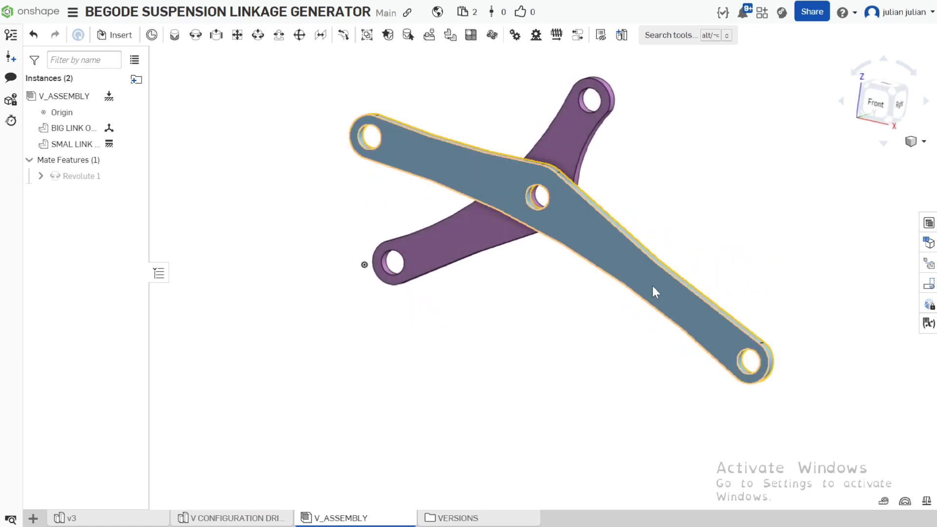
pyautogui.moveTo(653, 291); pyautogui.dragTo(578, 276)
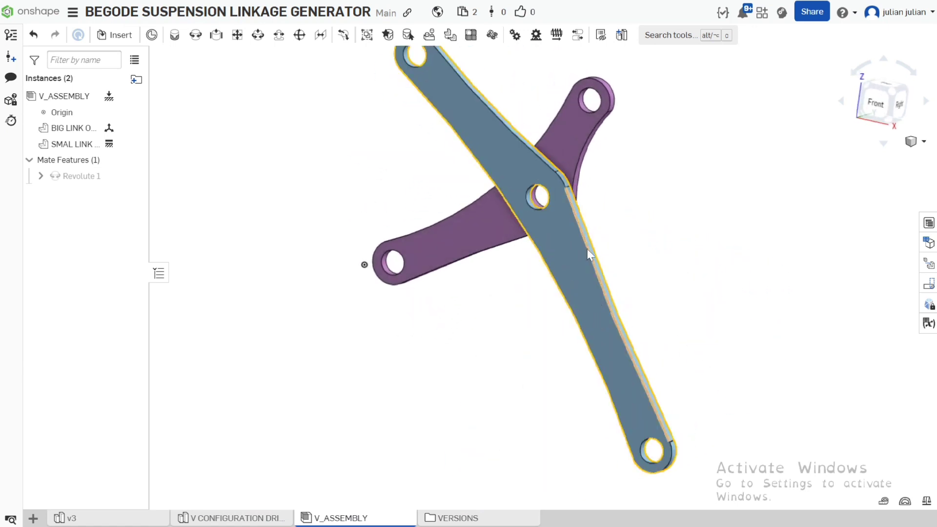
pyautogui.moveTo(561, 206); pyautogui.dragTo(513, 243)
# Step: Select both links, clear the selection, and return to V CONFIGURATION DRIVEN FILLED GENERATION
pyautogui.click(512, 243)
pyautogui.click(446, 272)
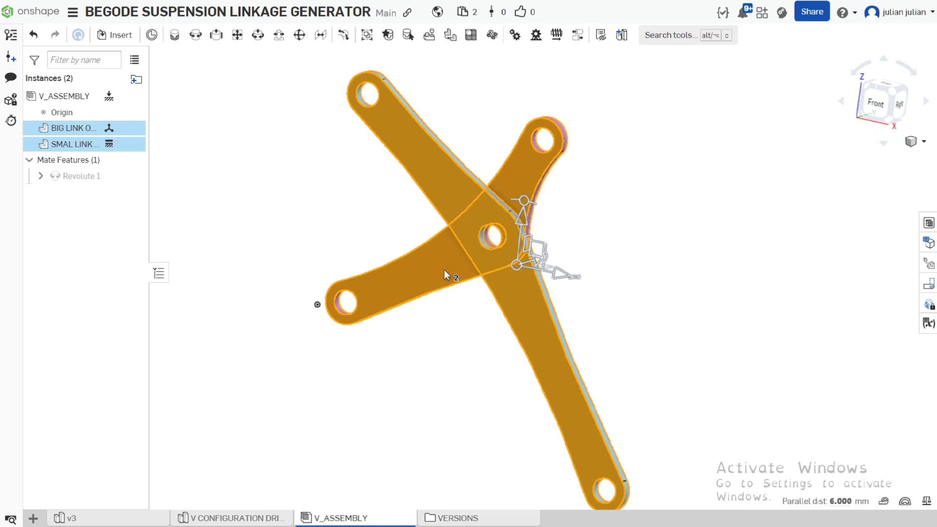
pyautogui.click(447, 342)
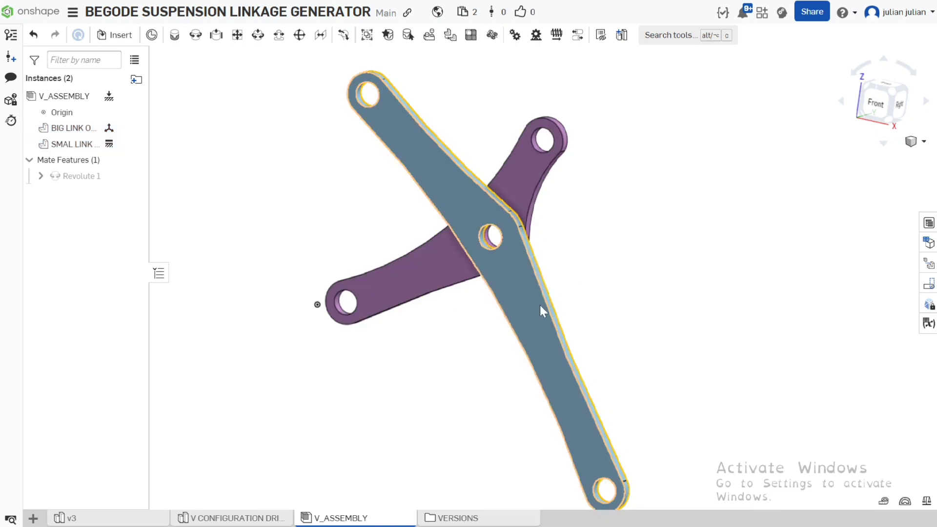
pyautogui.click(249, 518)
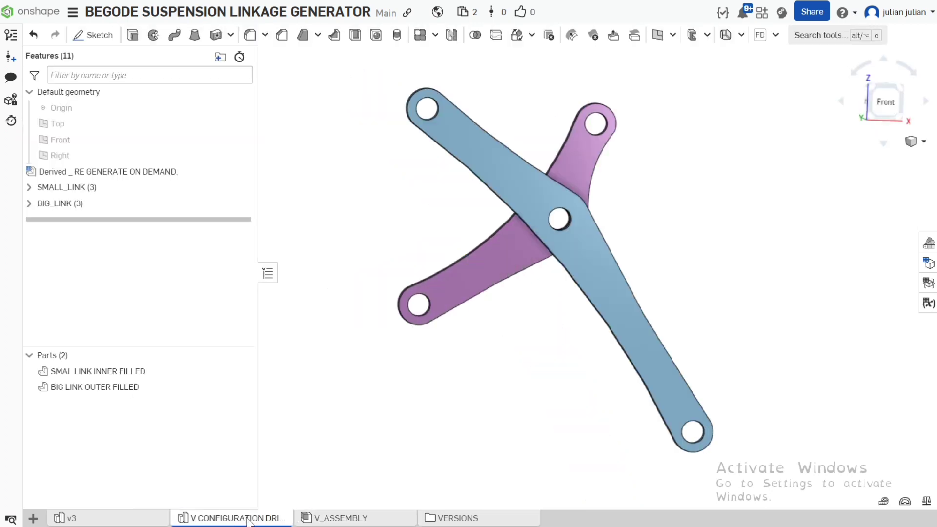
# Step: Switch the Derived feature to the EXTREME PROTOTYPE preset, generate, and accept the feature
pyautogui.doubleClick(136, 173)
pyautogui.click(419, 229)
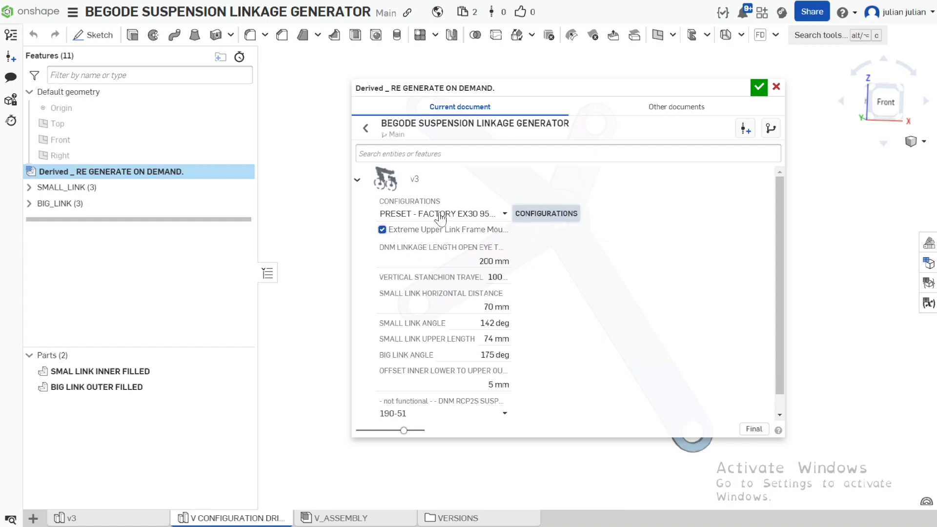
pyautogui.click(440, 214)
pyautogui.click(472, 333)
pyautogui.click(503, 195)
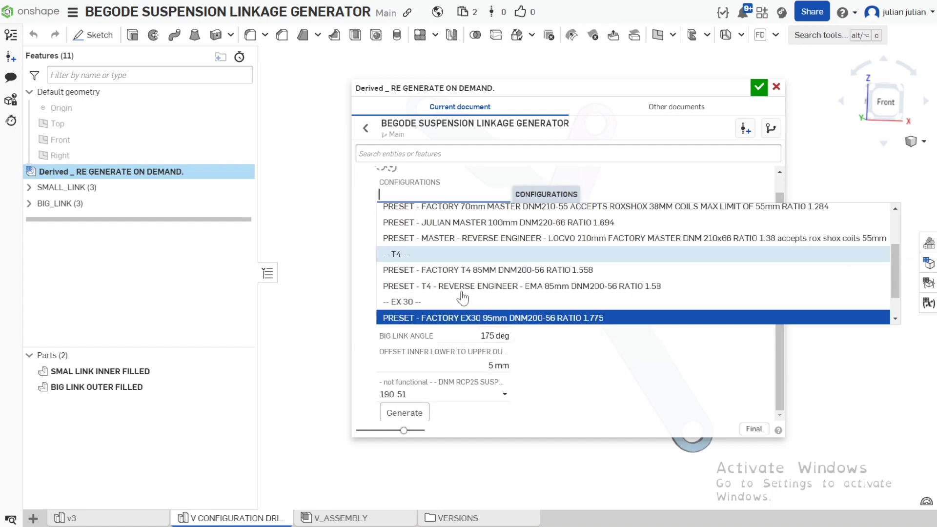
pyautogui.scroll(-1, 440, 293)
pyautogui.click(428, 317)
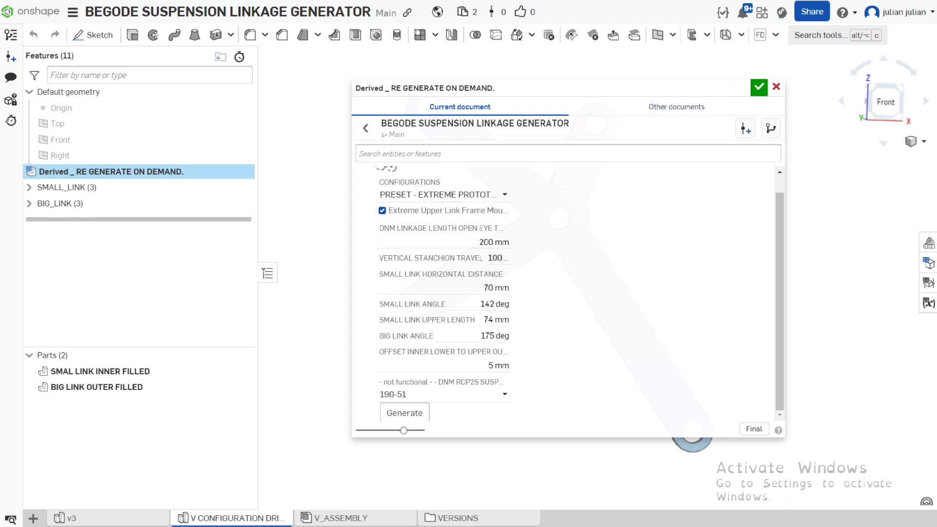
pyautogui.click(403, 414)
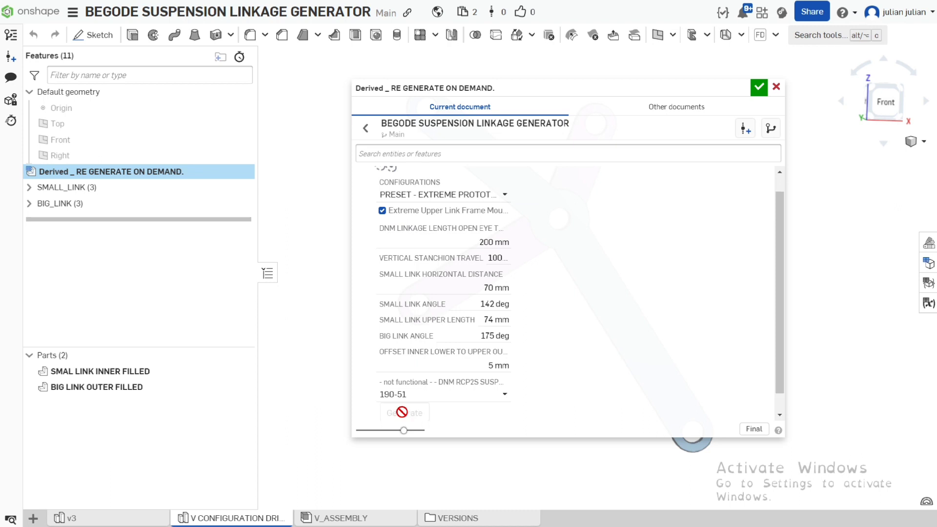
pyautogui.click(759, 88)
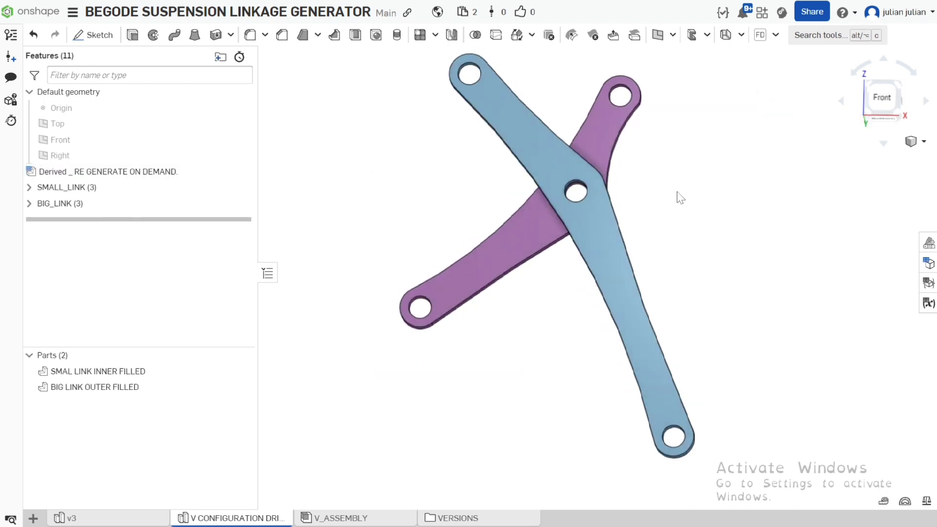
# Step: Swing the reshaped blue big link about its pivot in V_ASSEMBLY, then show the v3 part studio
pyautogui.click(400, 517)
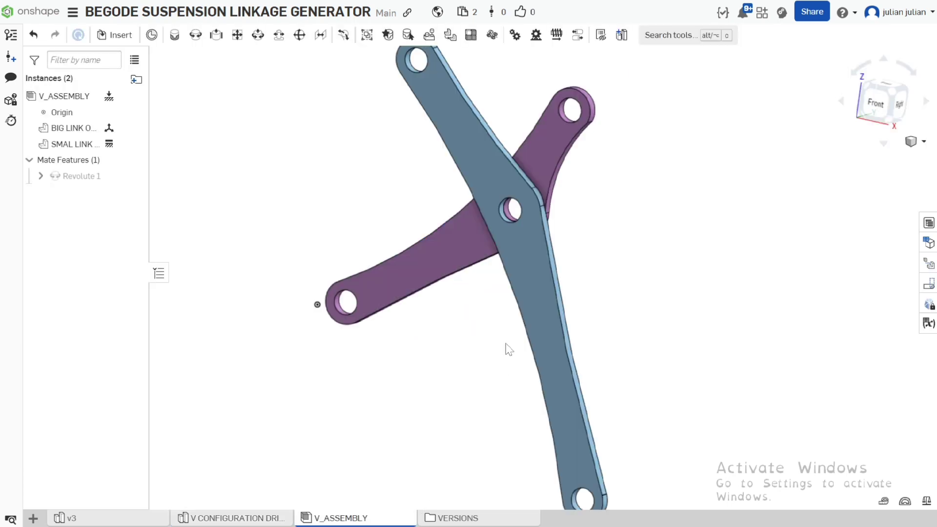
pyautogui.moveTo(566, 299); pyautogui.dragTo(341, 258)
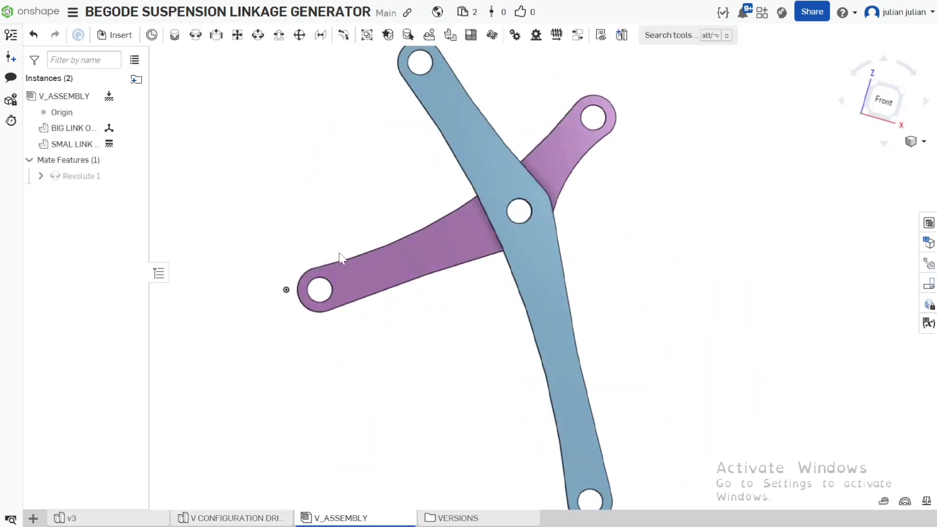
pyautogui.click(98, 518)
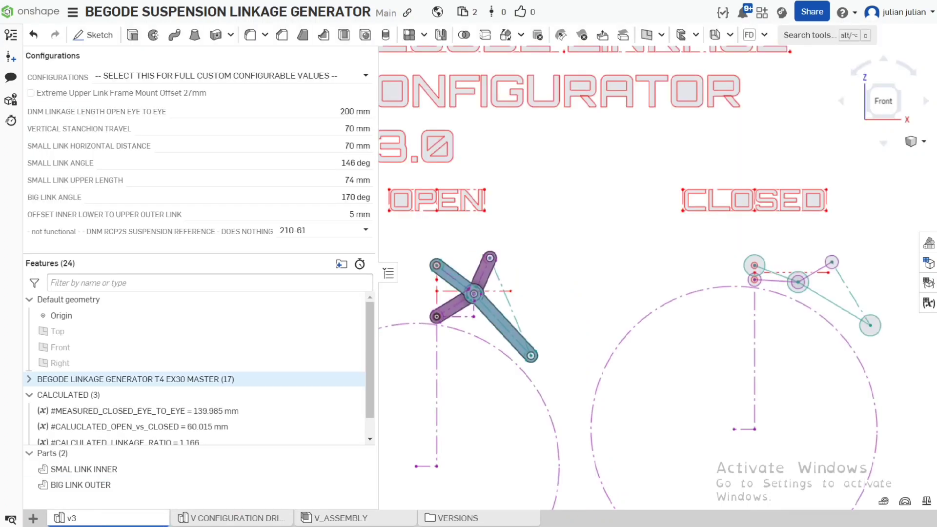